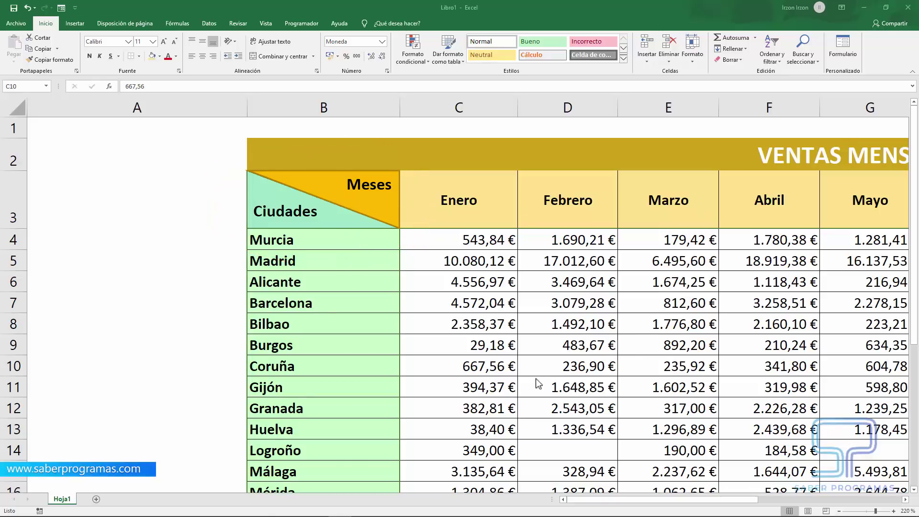
Step: Subscribe to the Saber Programas channel and set its notification bell to Todas
ctrl+scroll(455, 369, down, 5)
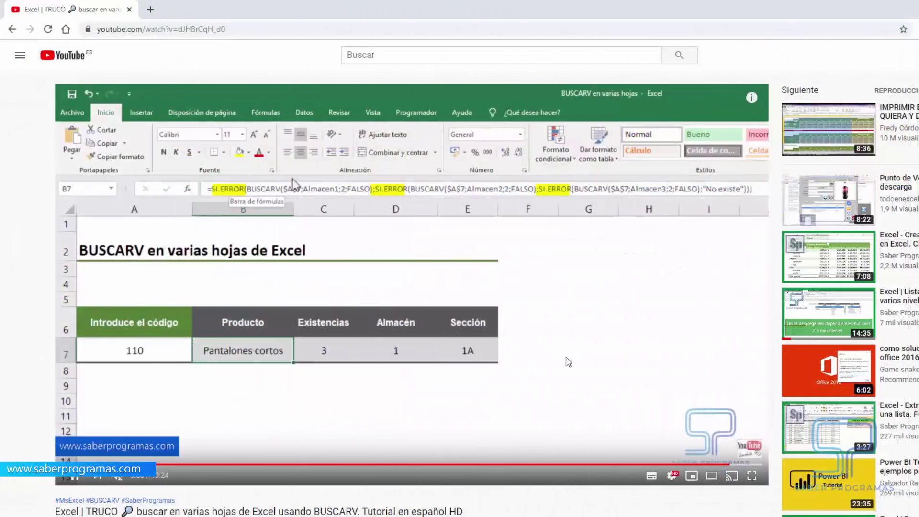
scroll(568, 362, down, 3)
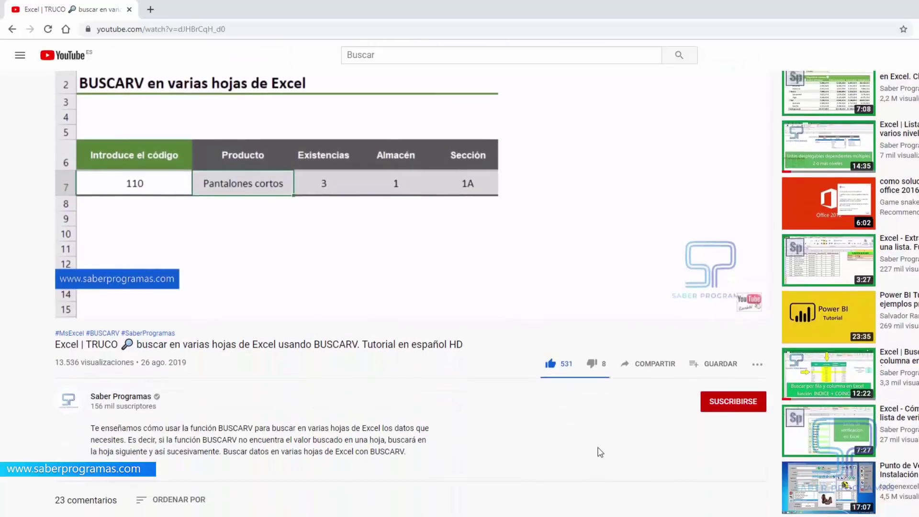
click(732, 415)
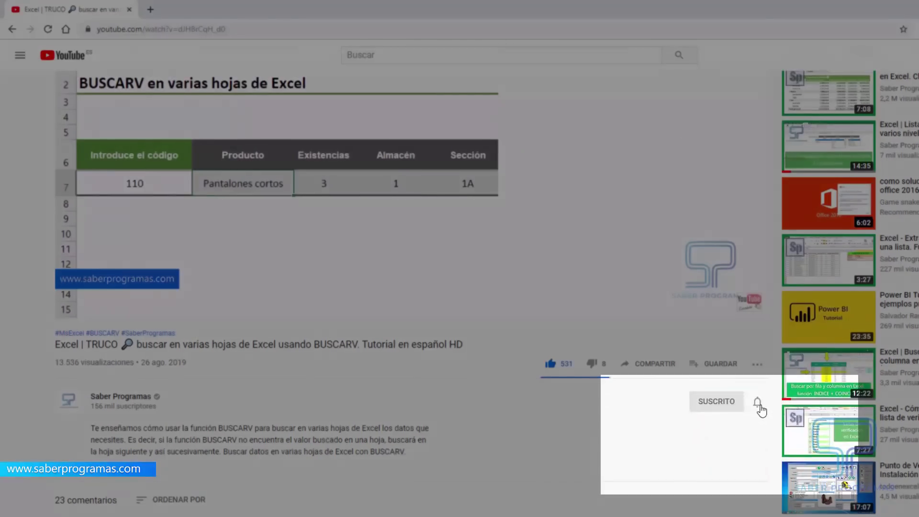
click(758, 408)
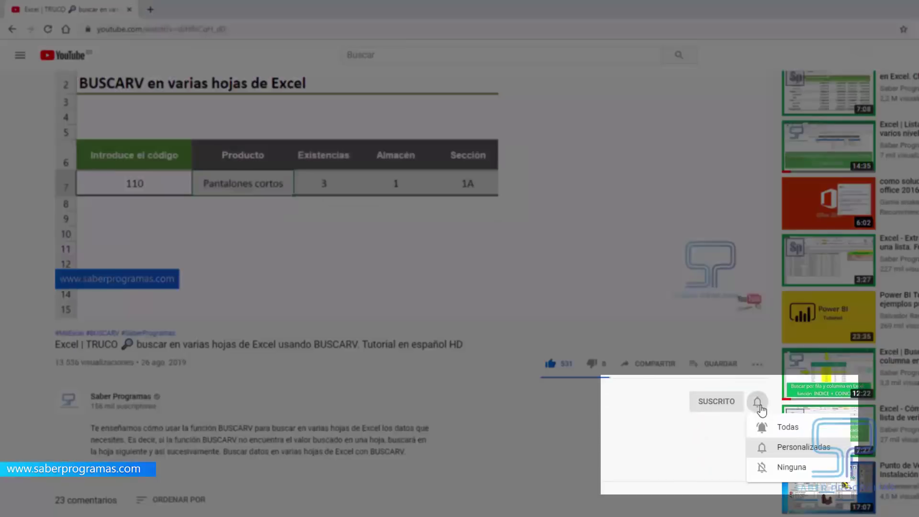
click(779, 428)
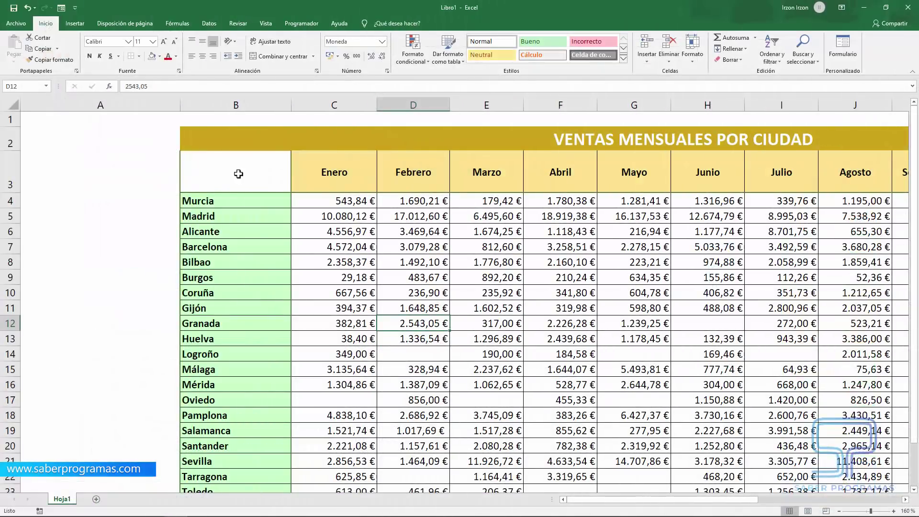
click(239, 174)
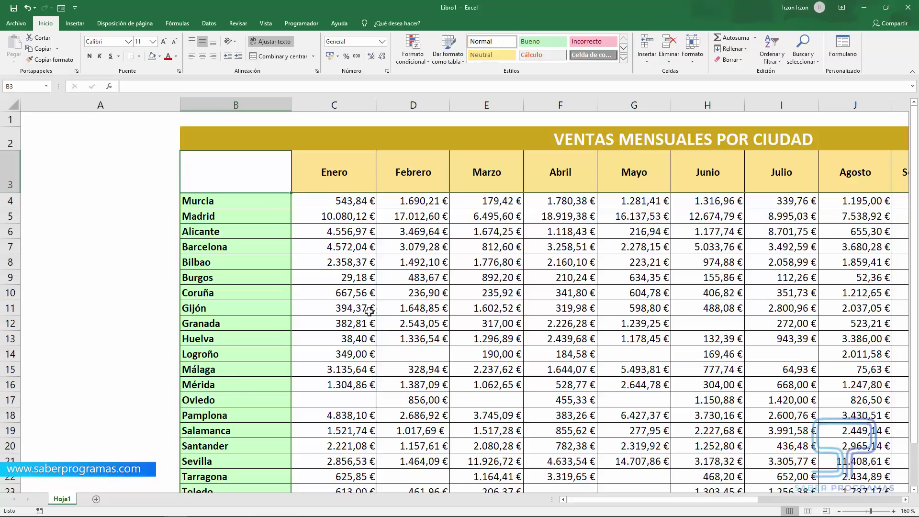
click(350, 189)
click(644, 195)
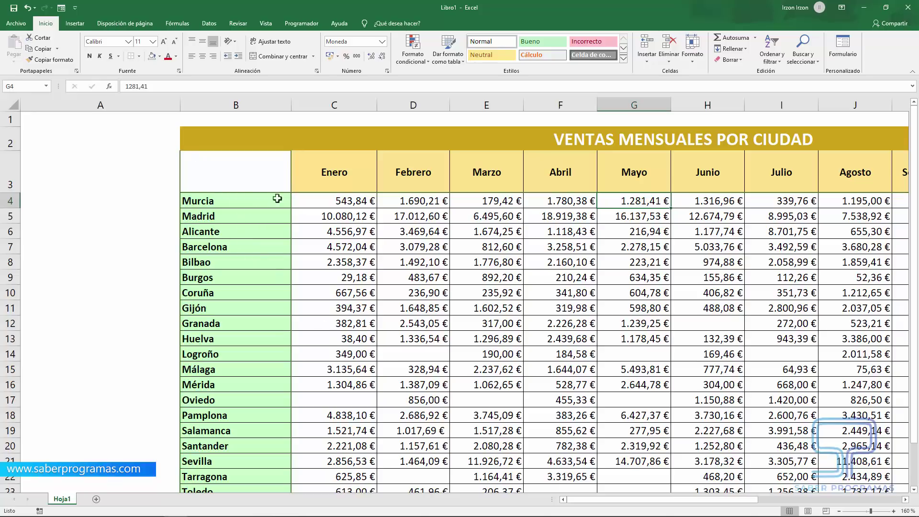
click(246, 175)
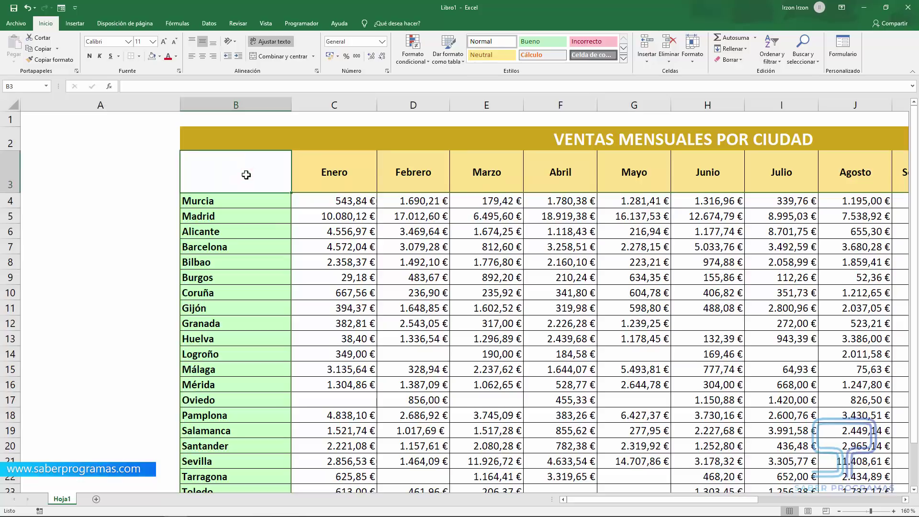
Step: In Format Cells > Borde for B3, set a single top-left to bottom-right diagonal border
right_click(246, 175)
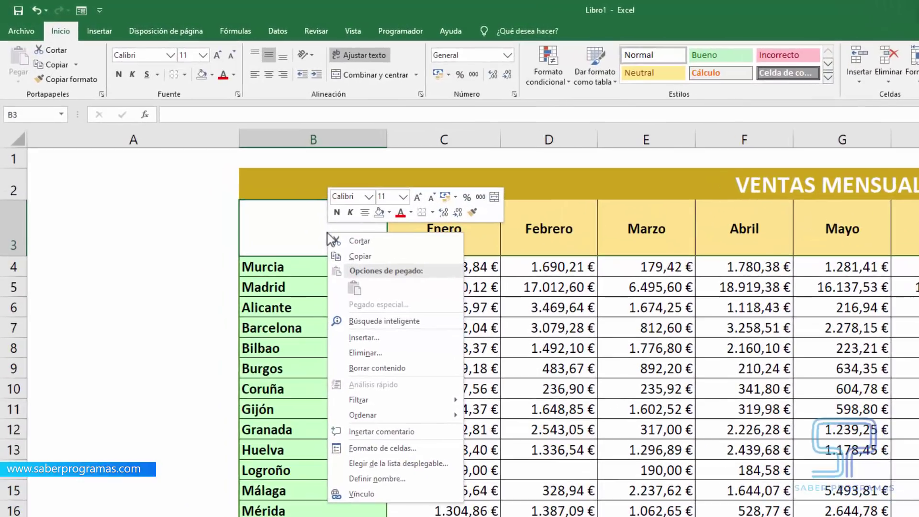
click(390, 449)
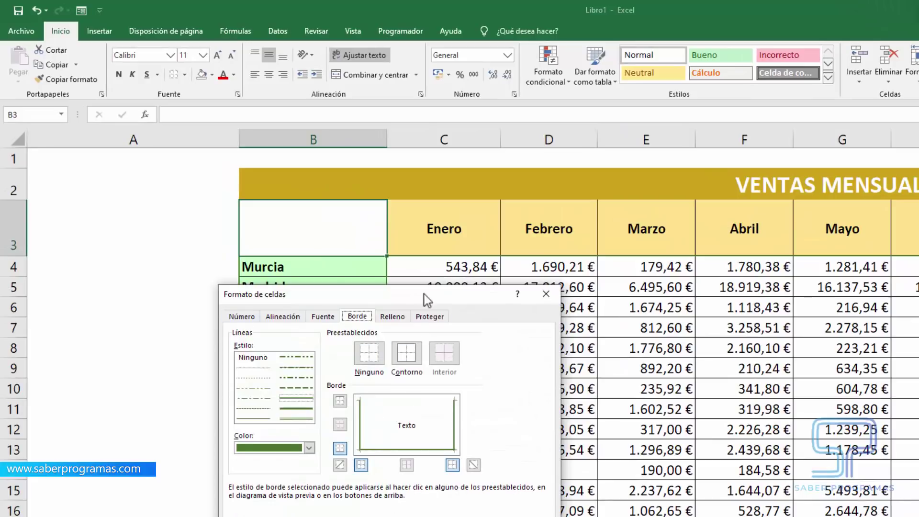
mouse_move(425, 293)
mouse_down()
mouse_move(581, 233)
mouse_move(606, 180)
mouse_up()
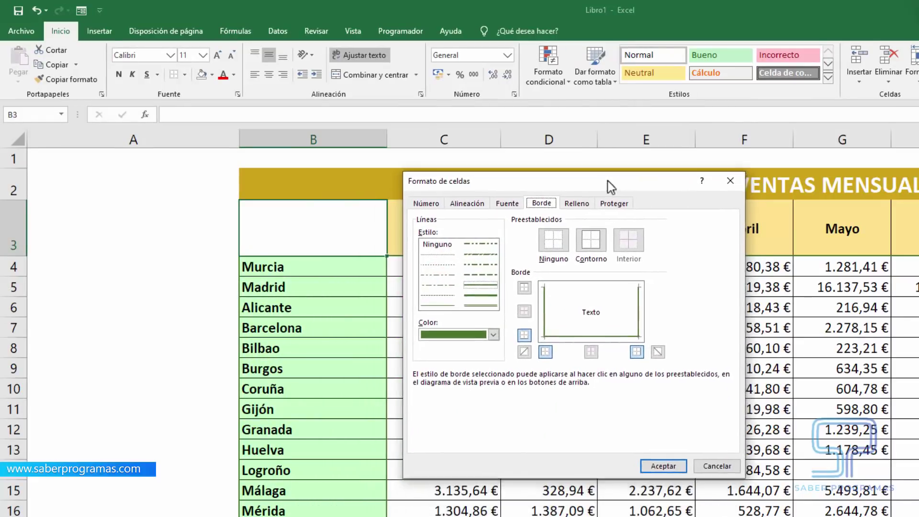
click(535, 203)
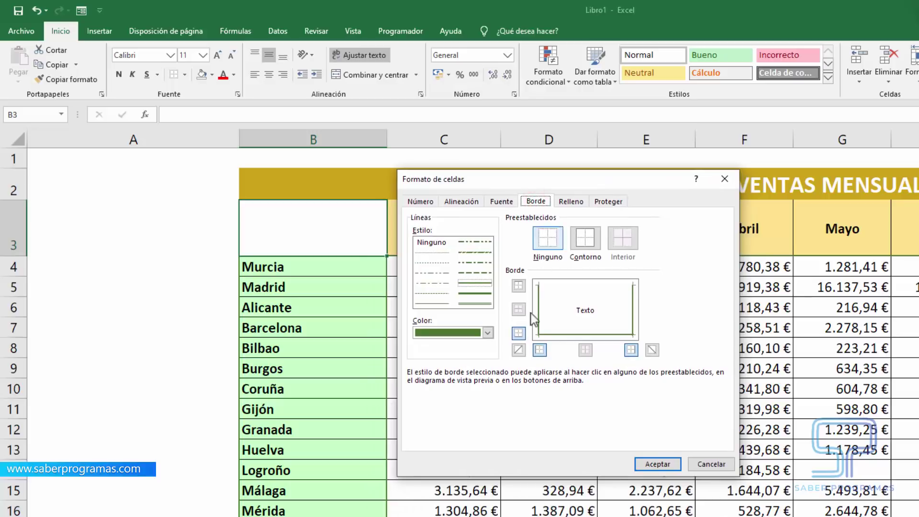
click(518, 350)
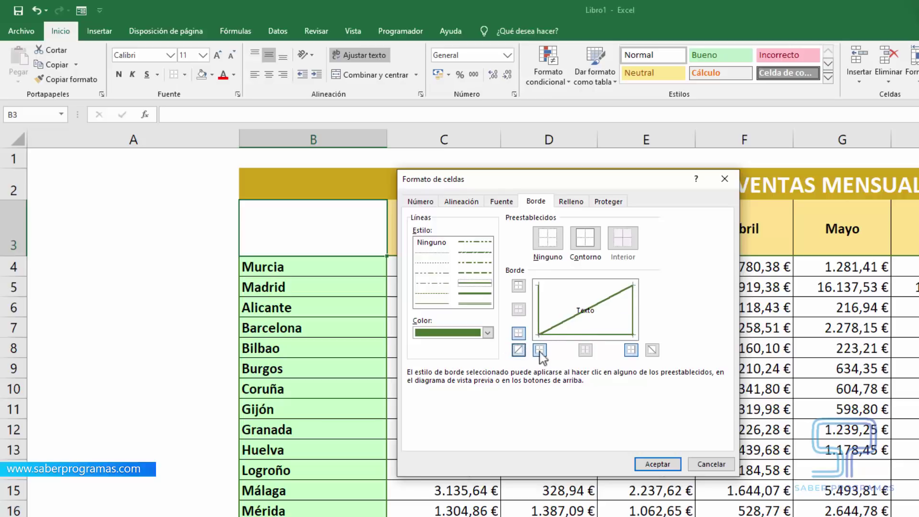
click(518, 351)
click(652, 349)
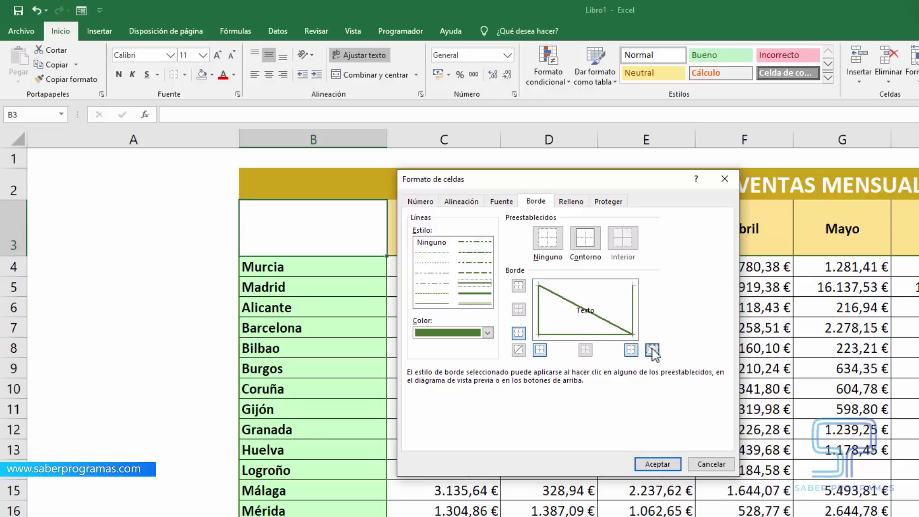
click(519, 350)
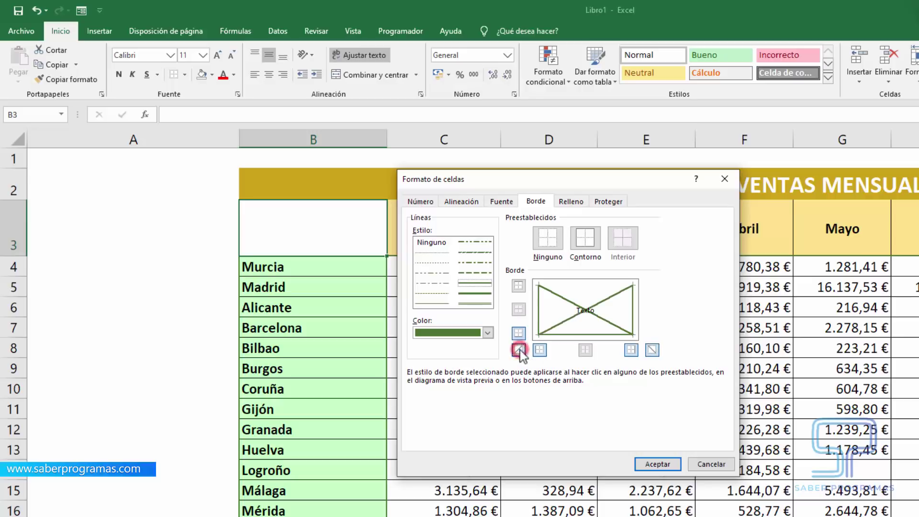
click(651, 350)
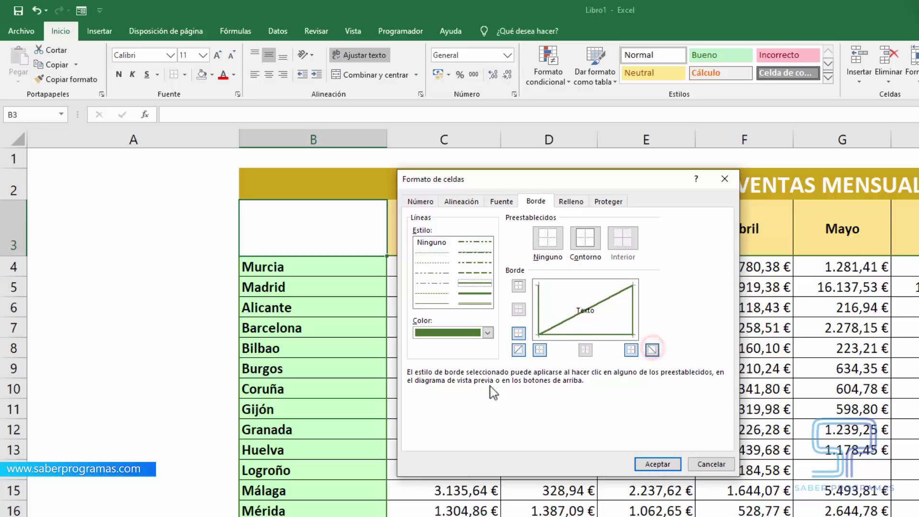
click(518, 350)
click(652, 350)
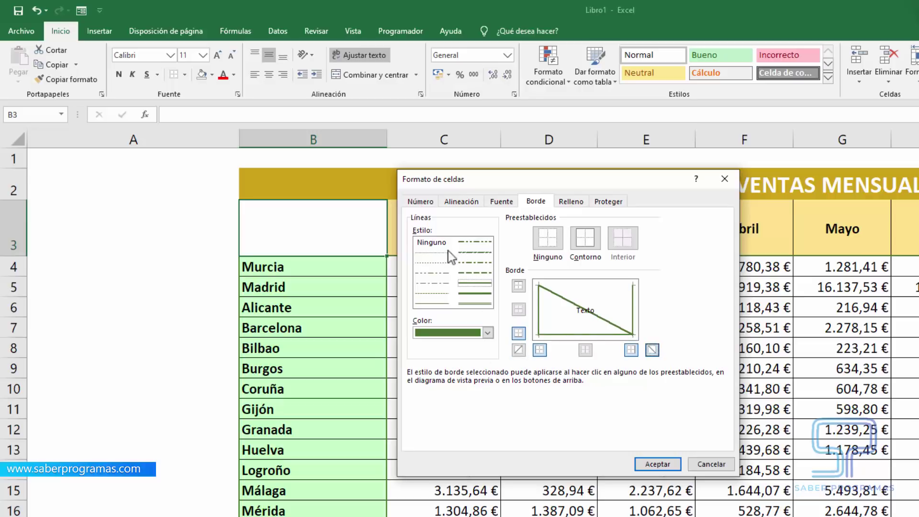
Step: Make the diagonal a thick solid line in dark grey and apply it to B3
click(471, 293)
click(488, 333)
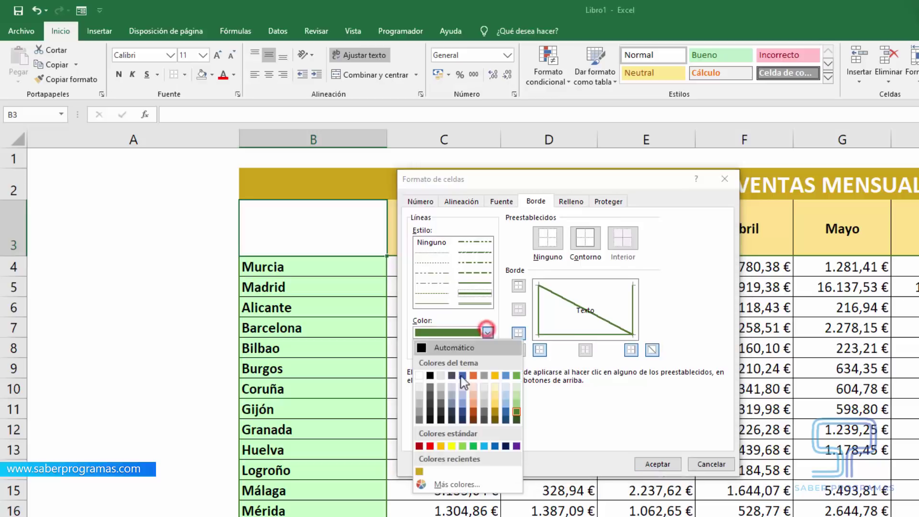
click(431, 376)
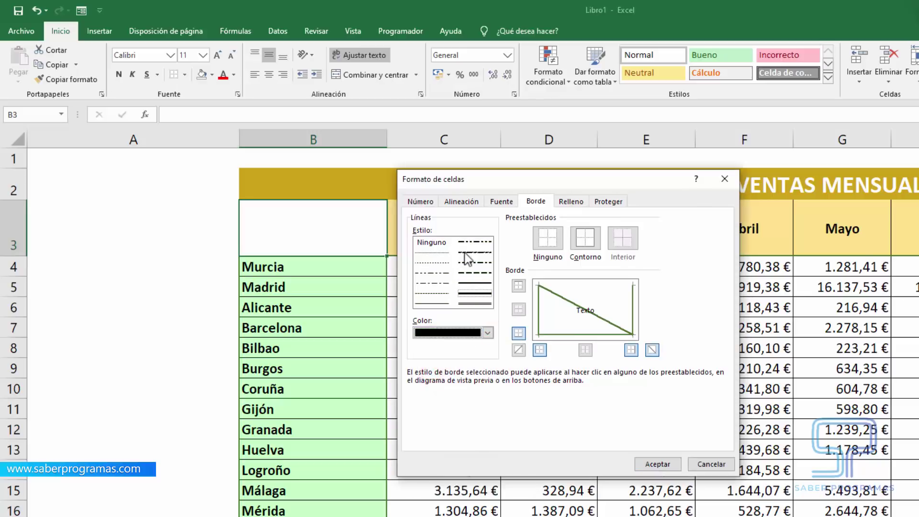
click(488, 332)
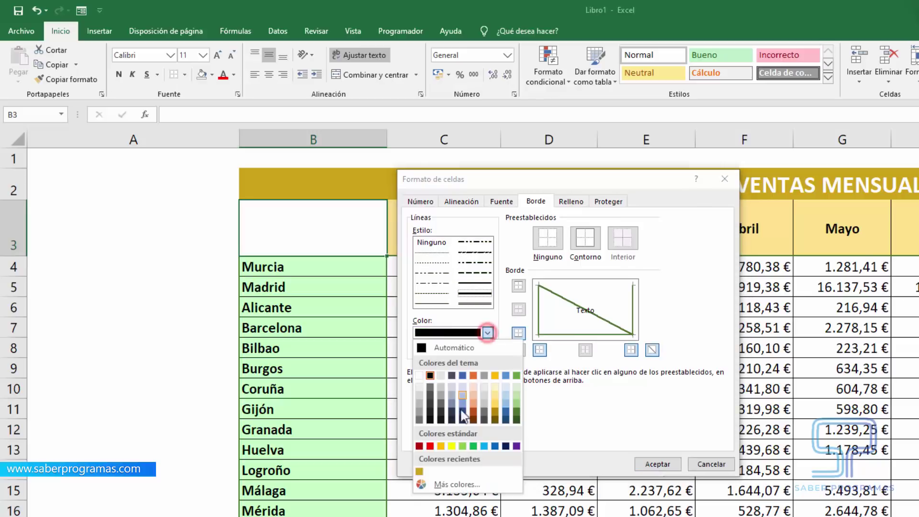
click(441, 408)
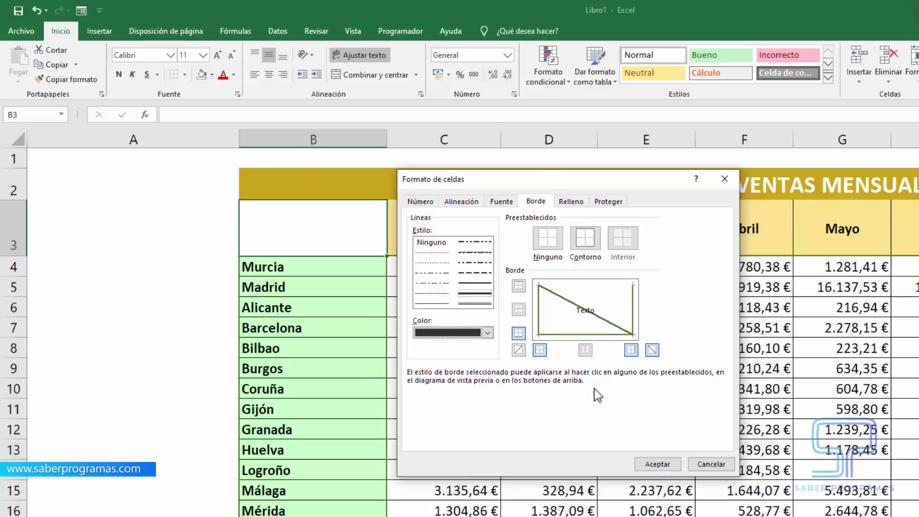
click(657, 464)
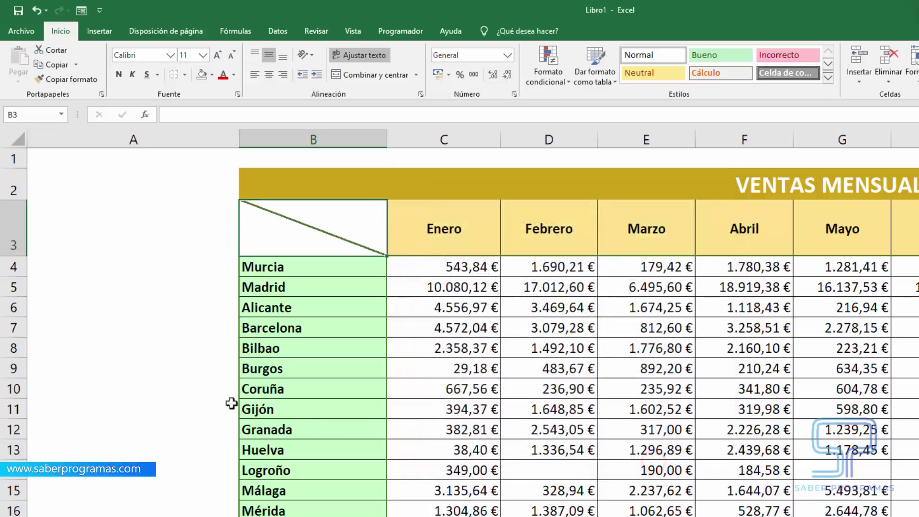
click(185, 305)
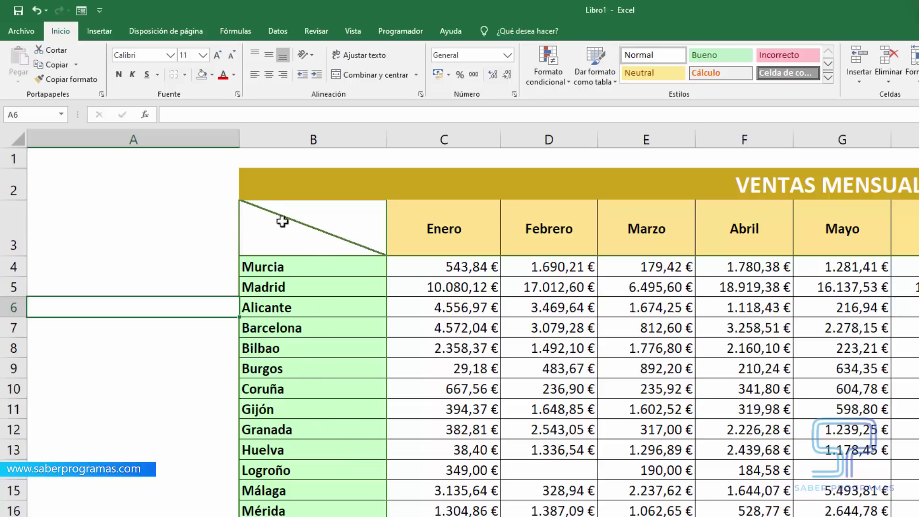
click(273, 244)
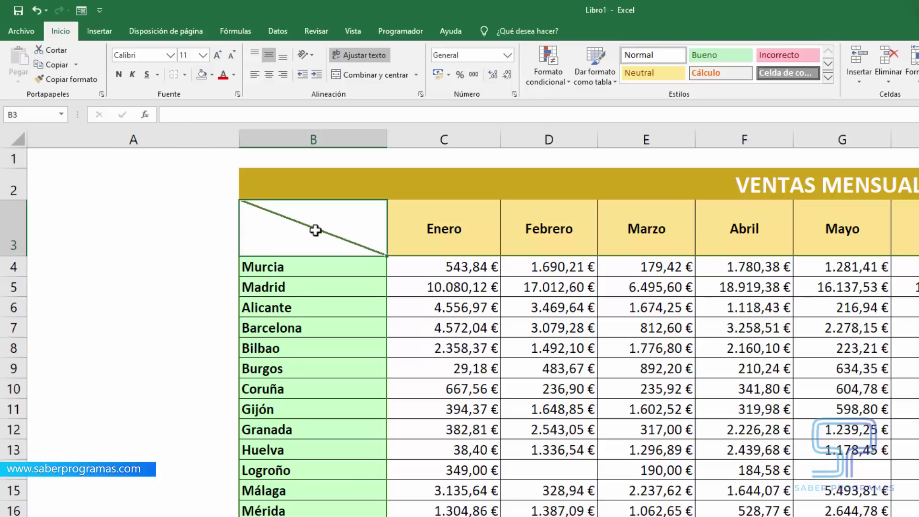
Step: Enter 'Meses' and, on a second line, 'Ciudades' in header cell B3
click(189, 117)
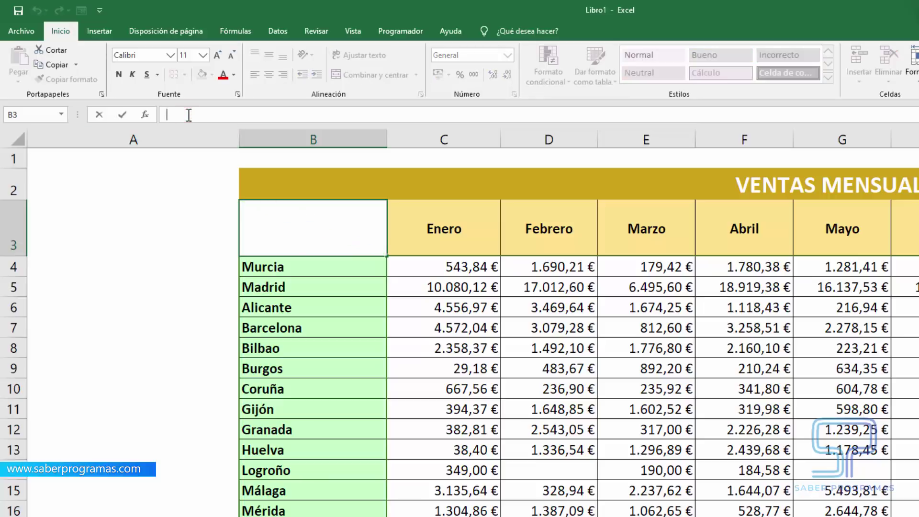
text(Meses)
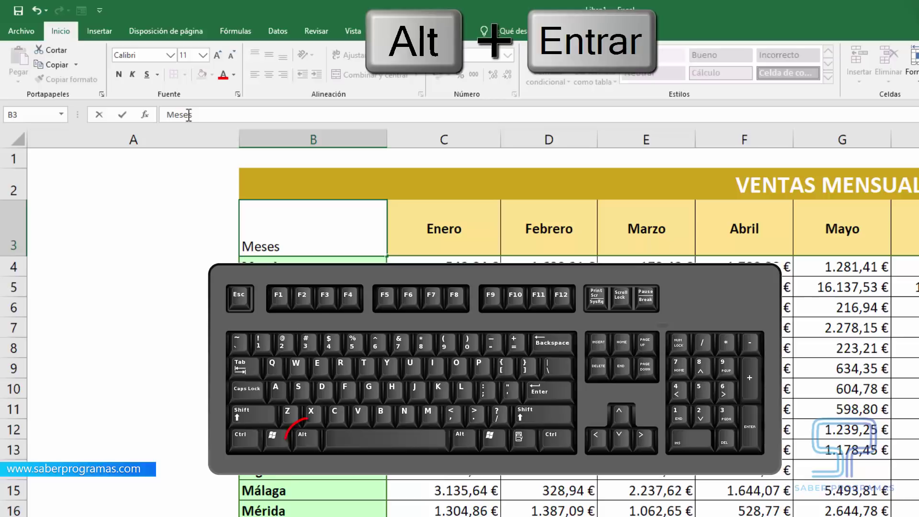
key(alt+Return)
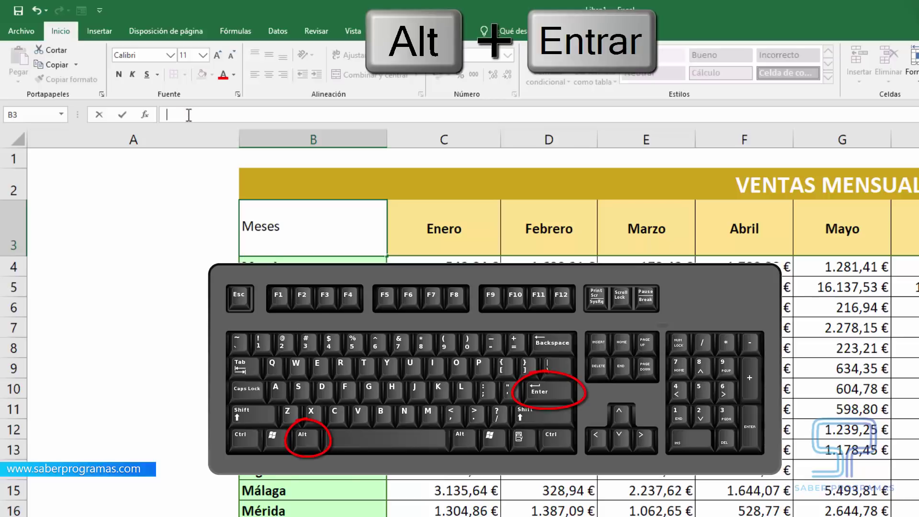
text(Co)
key(BackSpace)
text(iudades)
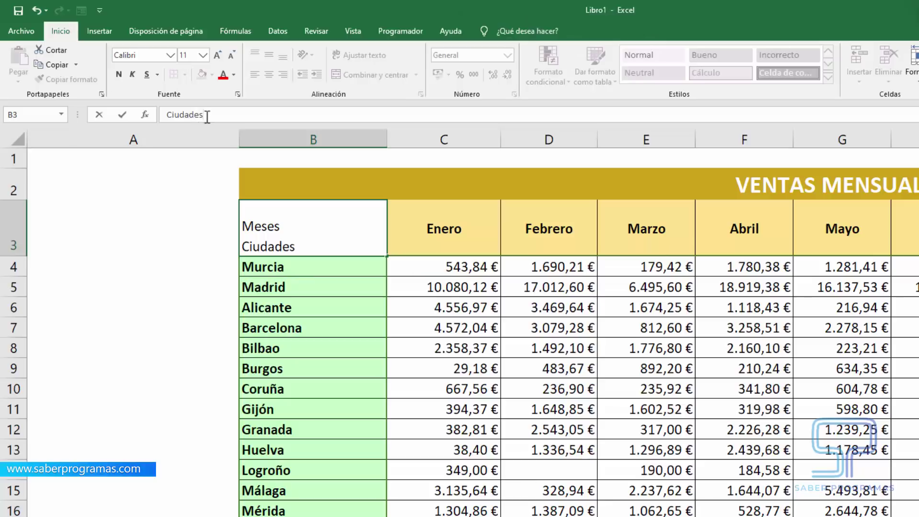
Step: Make the Meses/Ciudades header text bold at size 12
drag(207, 117, 165, 114)
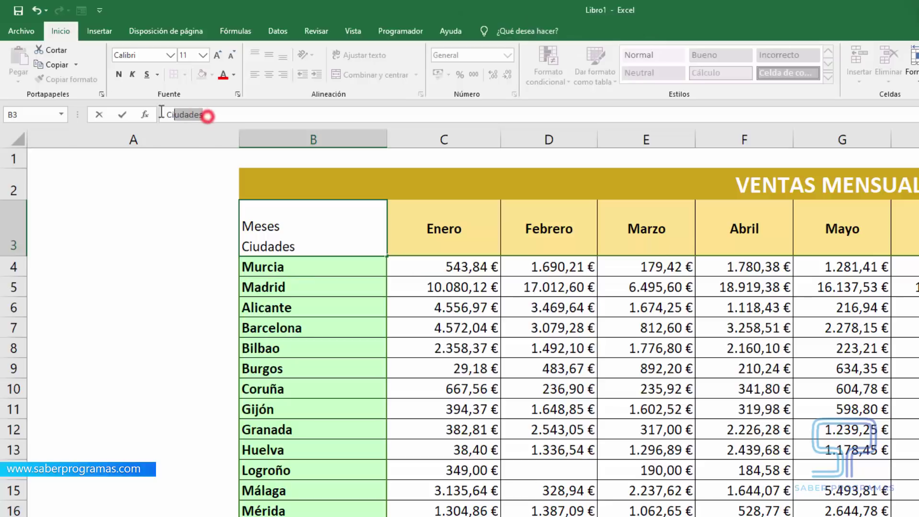
click(119, 74)
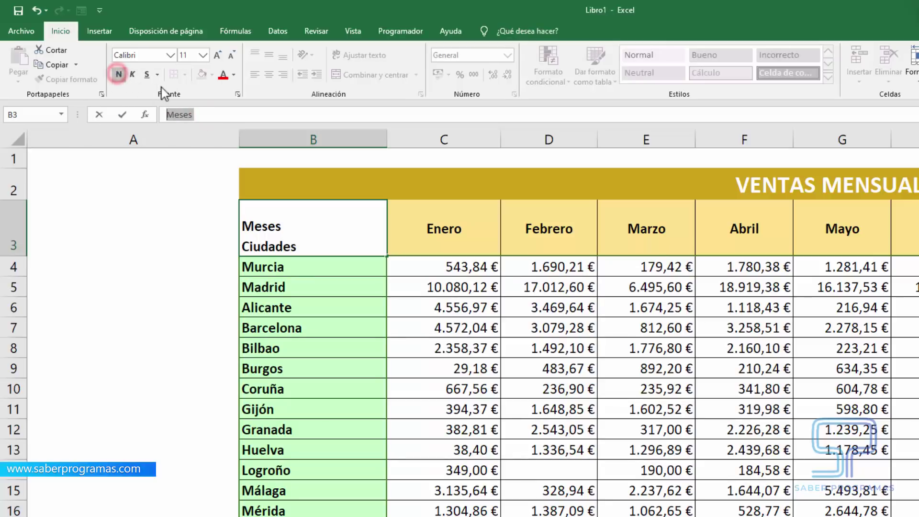
click(203, 55)
click(191, 120)
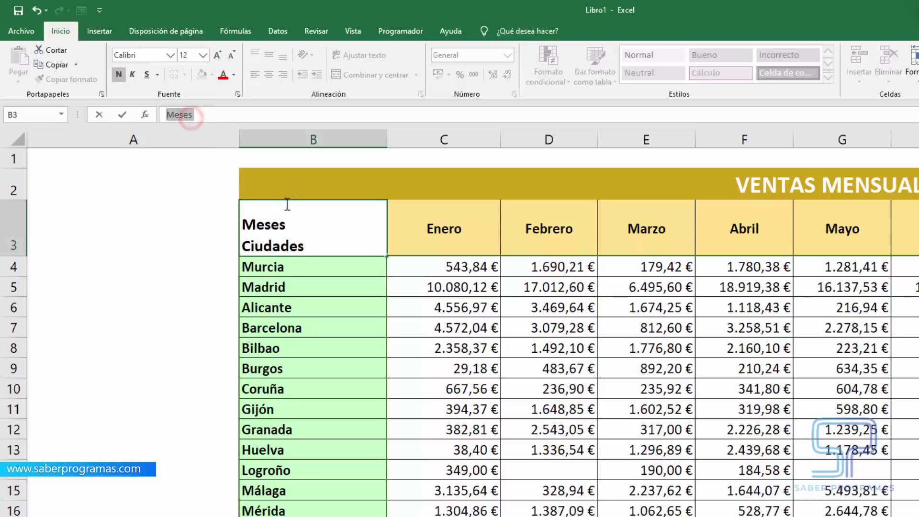
click(306, 230)
click(436, 355)
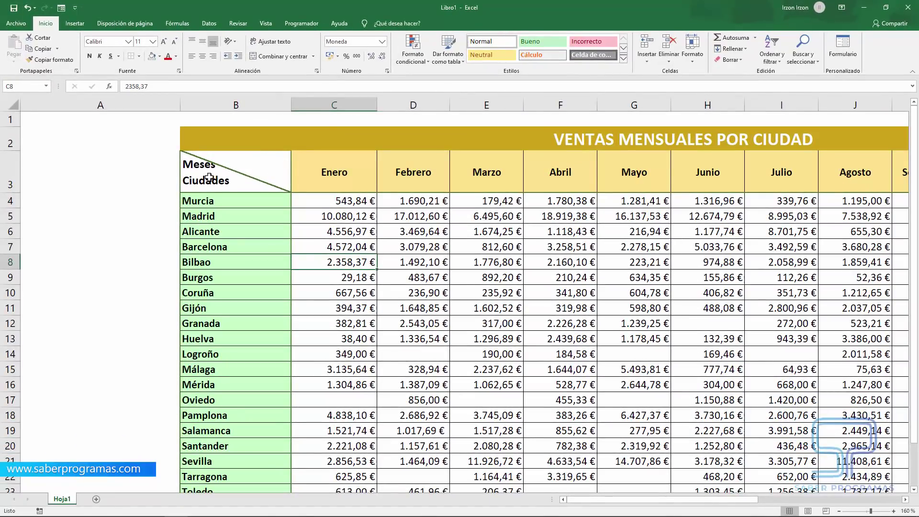
Step: In the expanded formula bar, pad 'Meses' with leading spaces so it sits right-aligned above 'Ciudades'
click(205, 175)
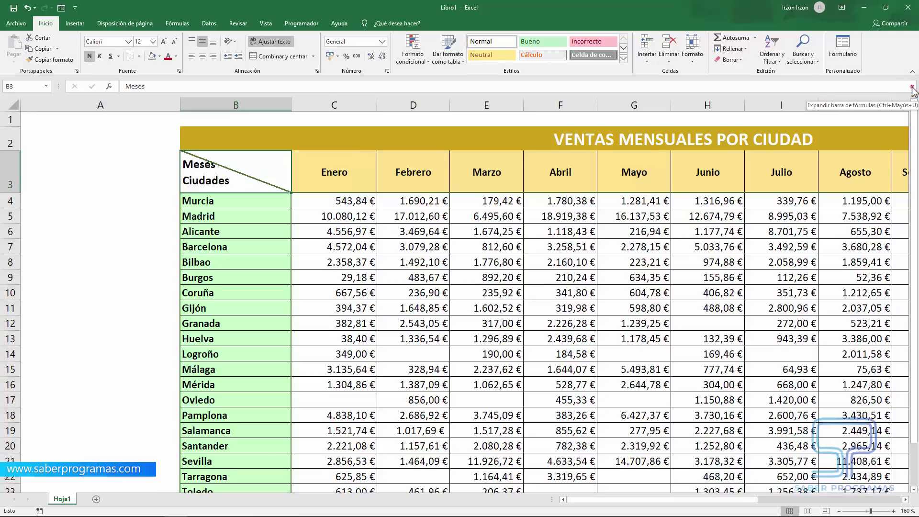
click(912, 87)
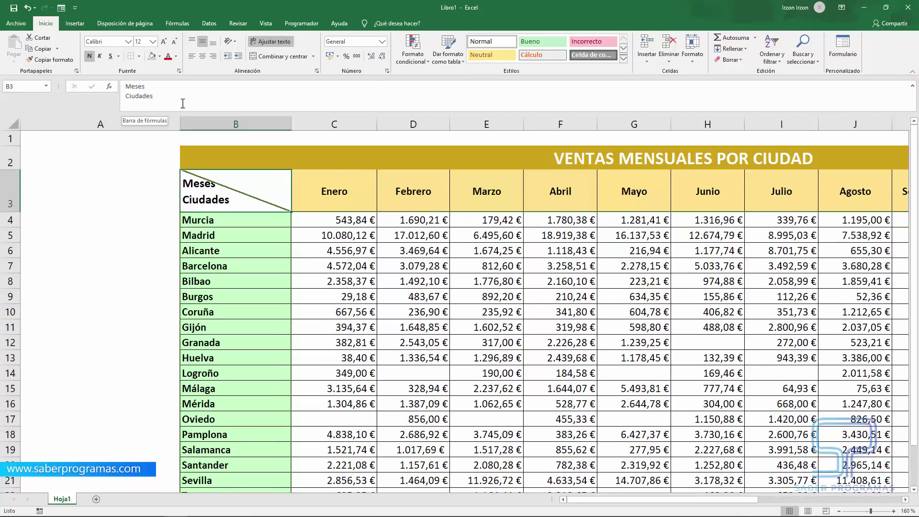
click(128, 89)
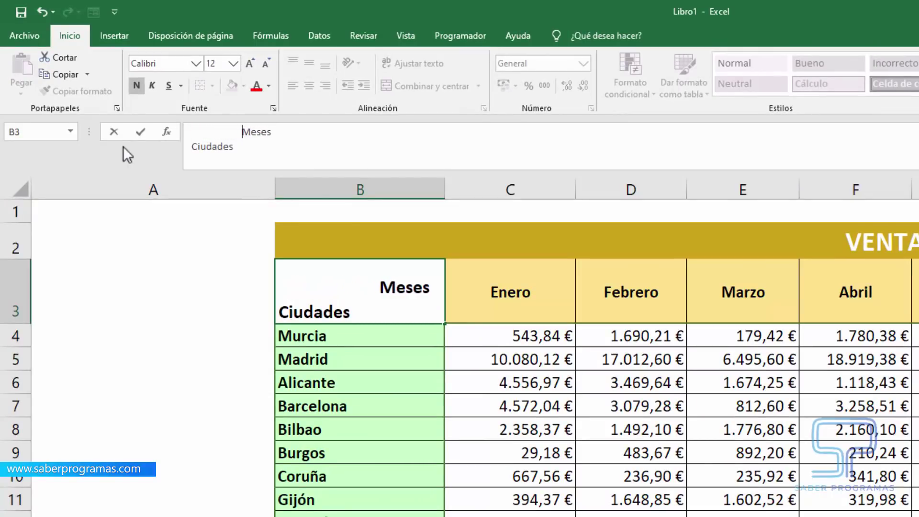
click(230, 452)
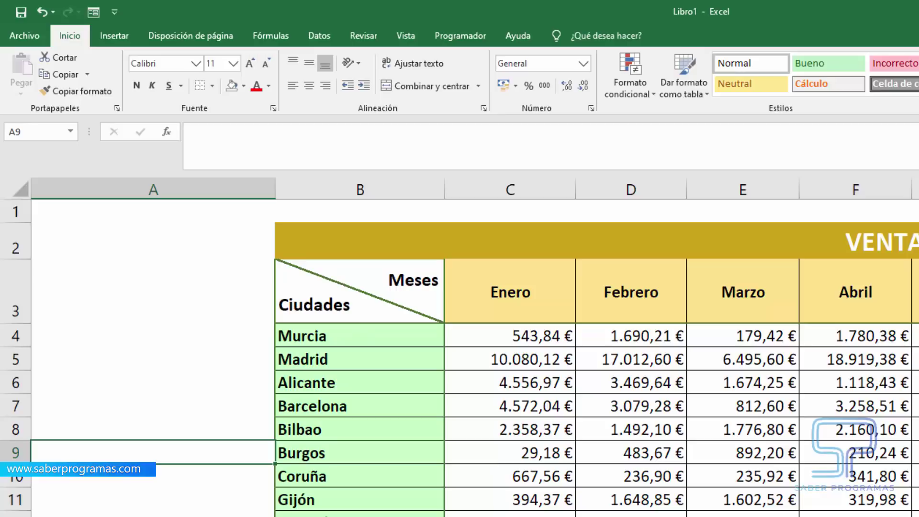
click(353, 308)
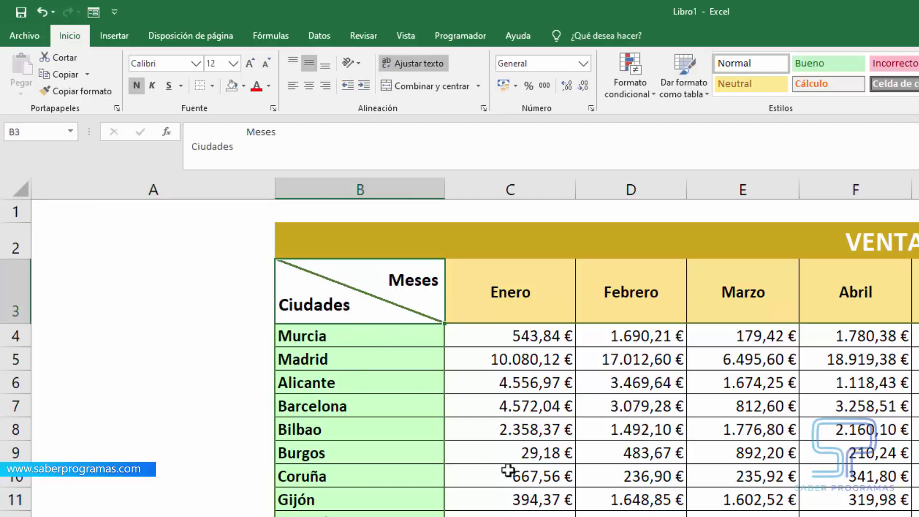
Step: Give header cell B3 a light green fill colour
click(241, 89)
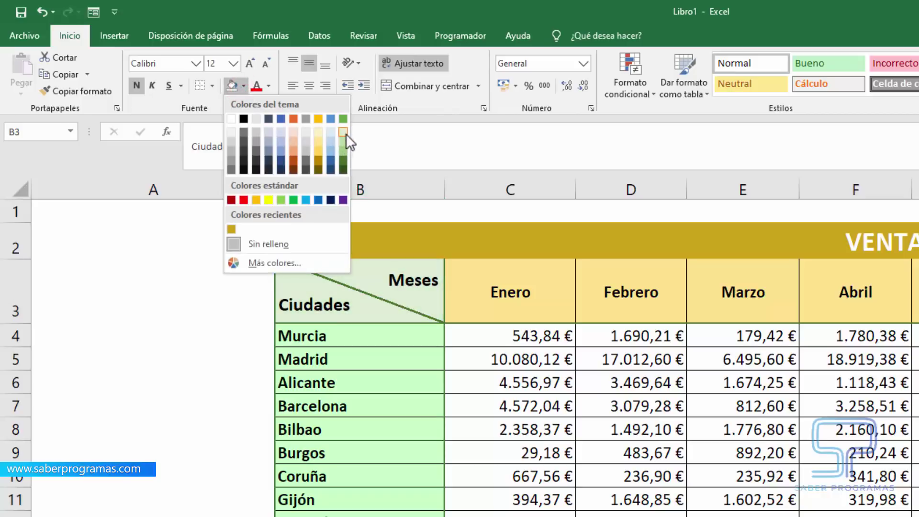
click(343, 152)
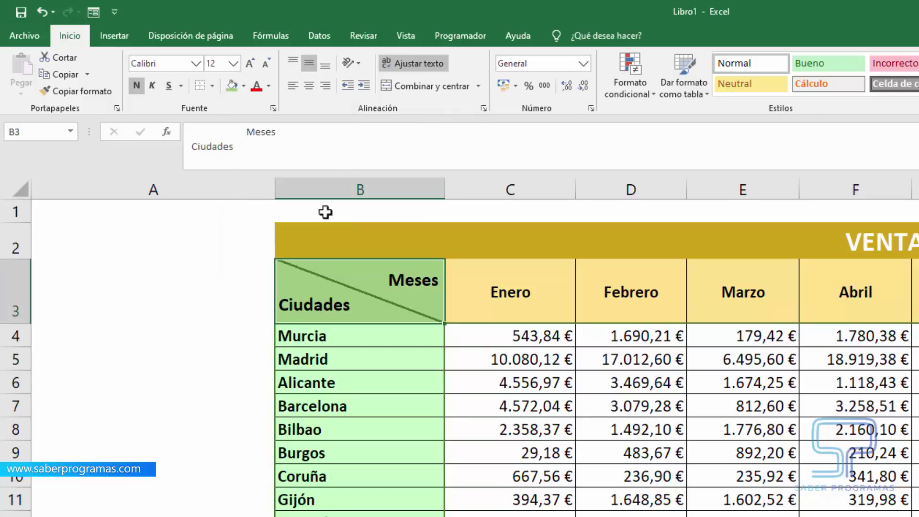
click(191, 429)
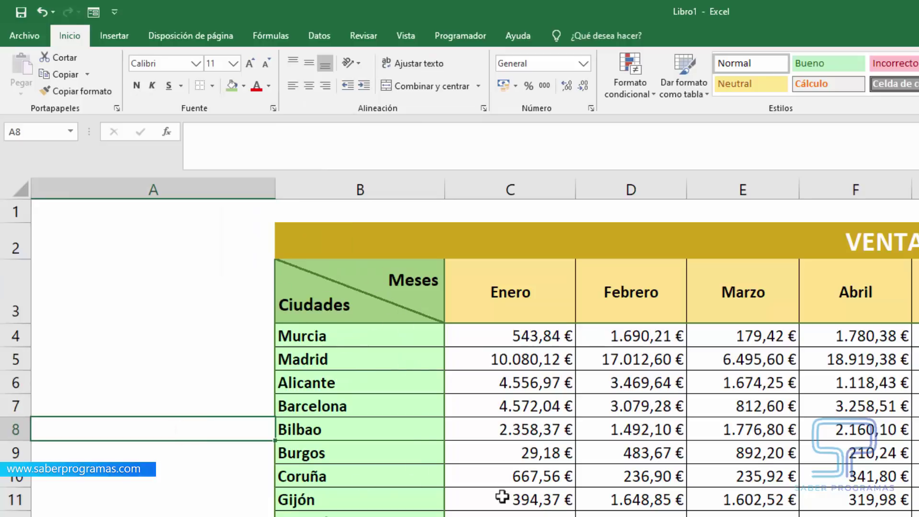
click(467, 430)
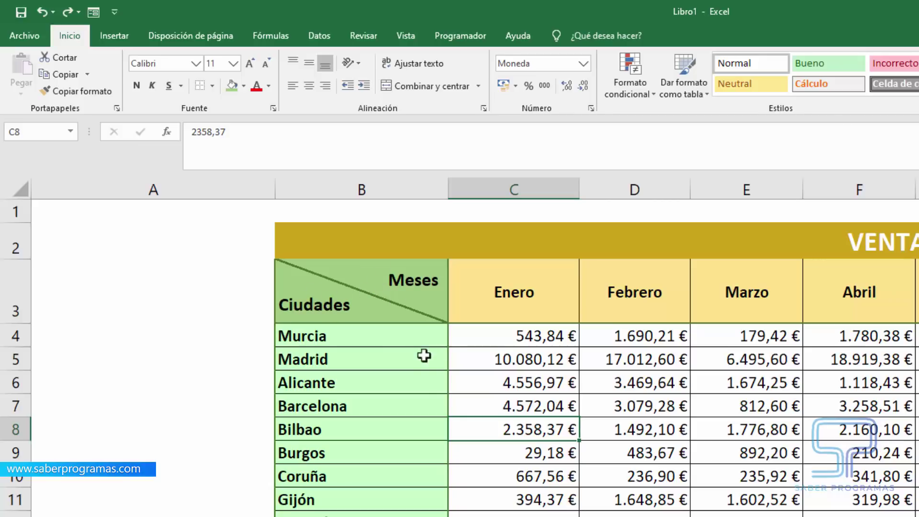
click(117, 34)
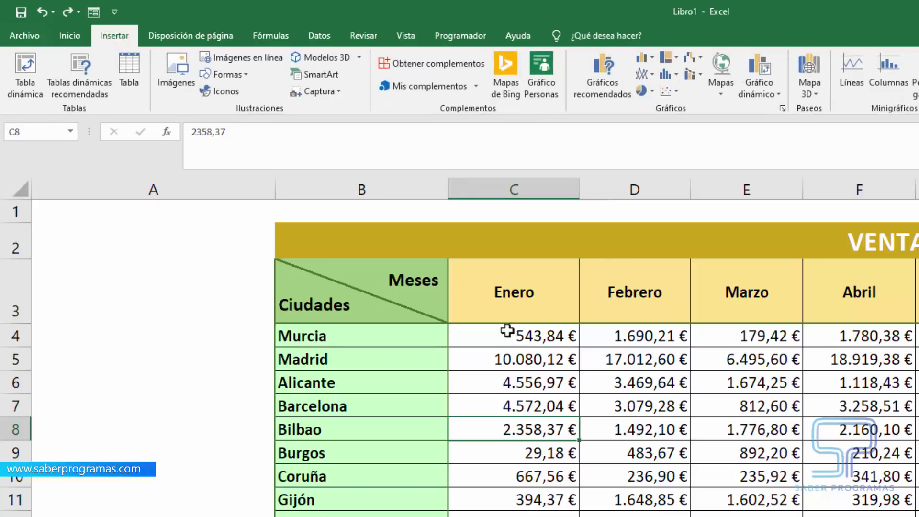
Step: Draw a right-triangle shape, rotating and resizing it to cover B3's upper-right half above the diagonal
click(250, 73)
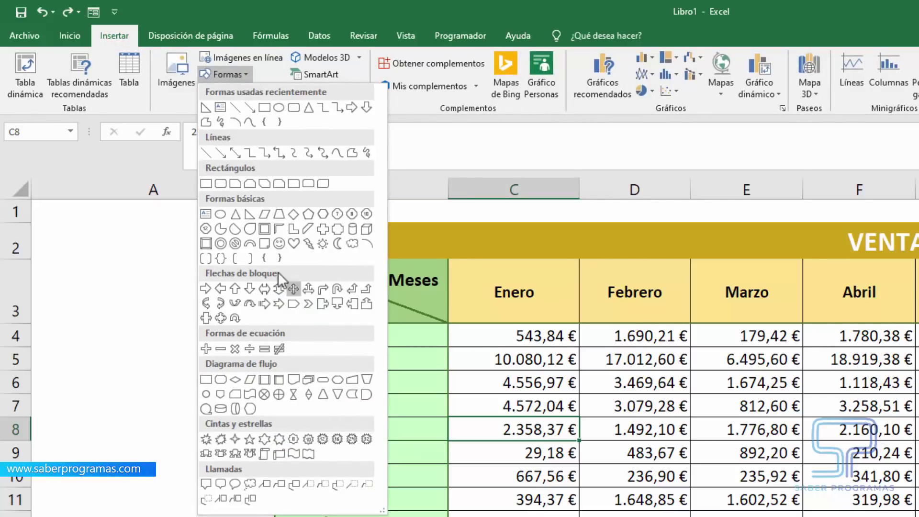
click(250, 217)
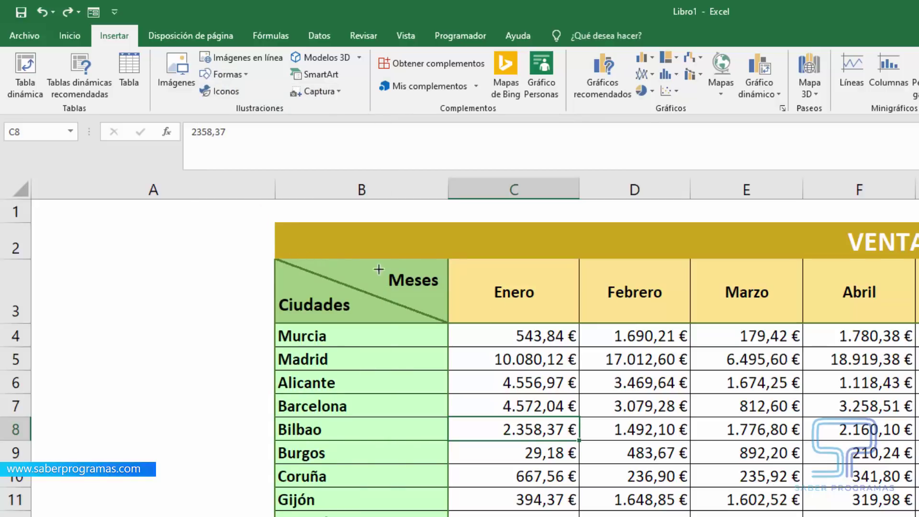
drag(417, 287, 546, 340)
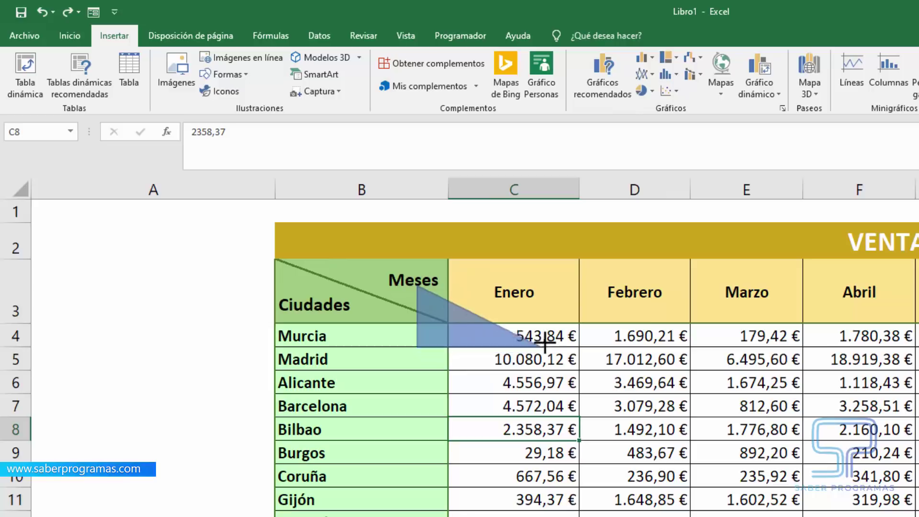
mouse_move(485, 260)
mouse_down()
mouse_move(509, 356)
mouse_move(476, 359)
mouse_up()
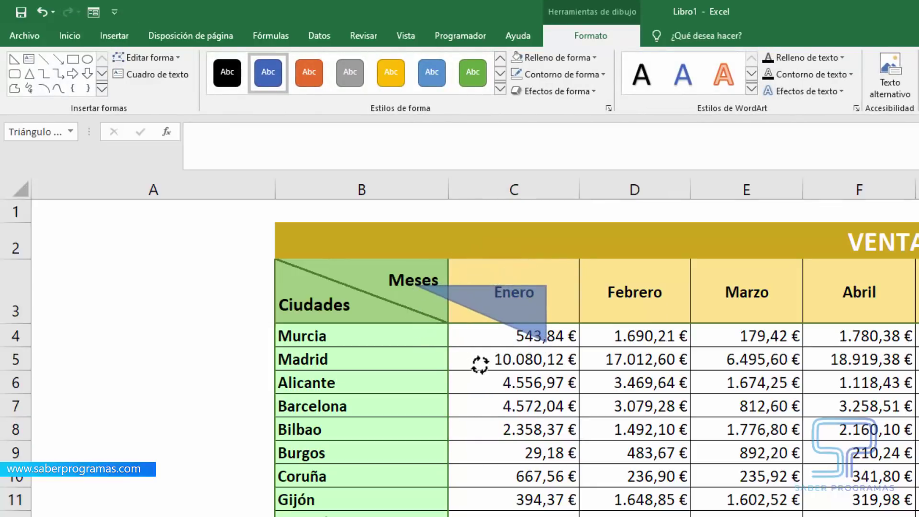
drag(513, 309, 415, 287)
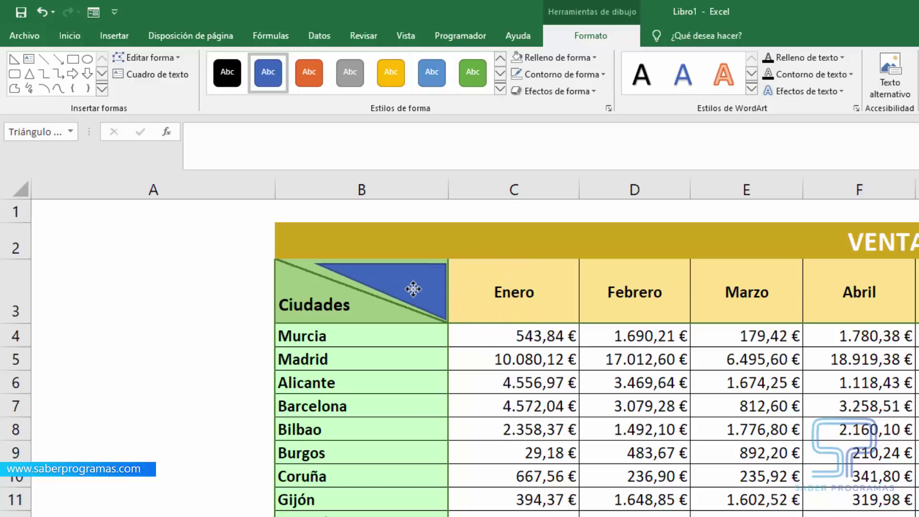
drag(330, 262, 277, 258)
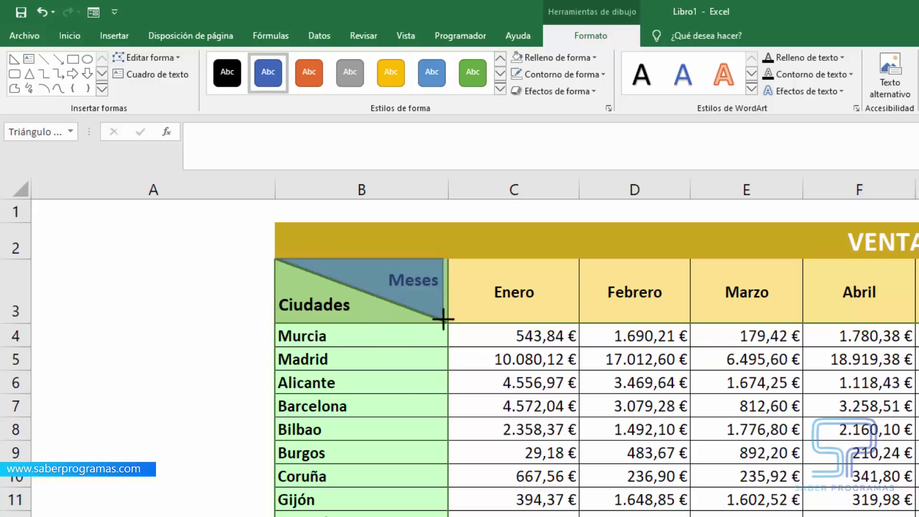
drag(447, 320, 448, 322)
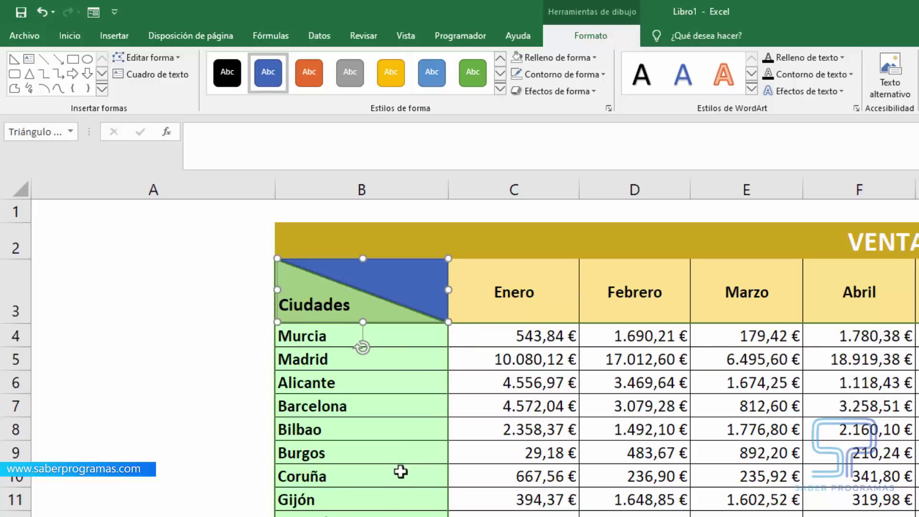
Step: Apply the yellow-orange shape style to the triangle, undoing an accidental move
click(391, 71)
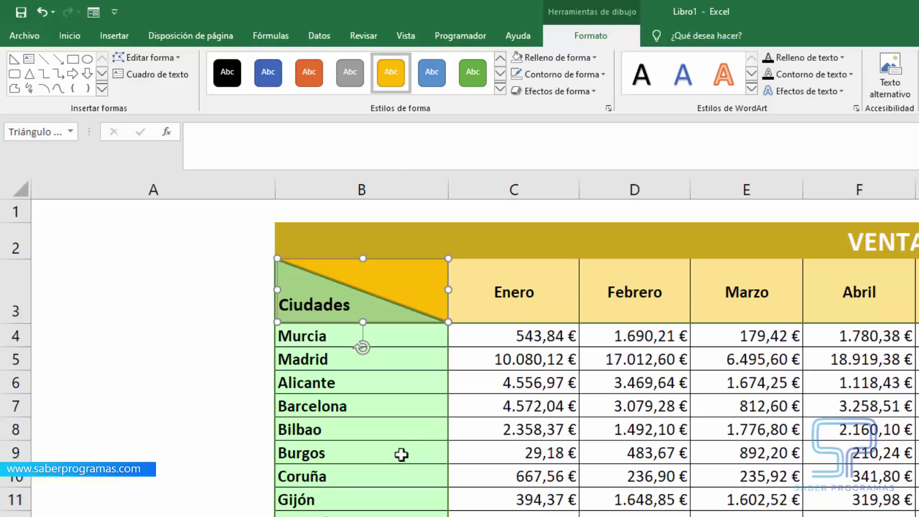
click(402, 431)
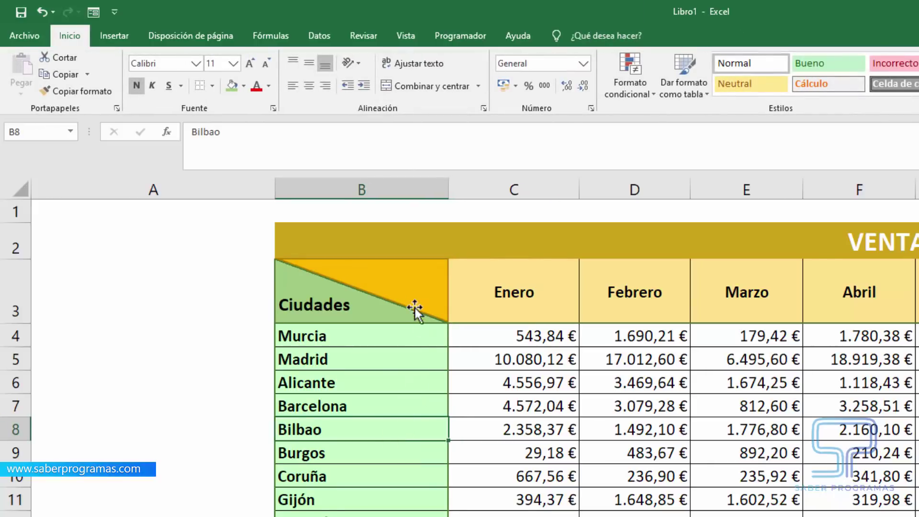
click(406, 266)
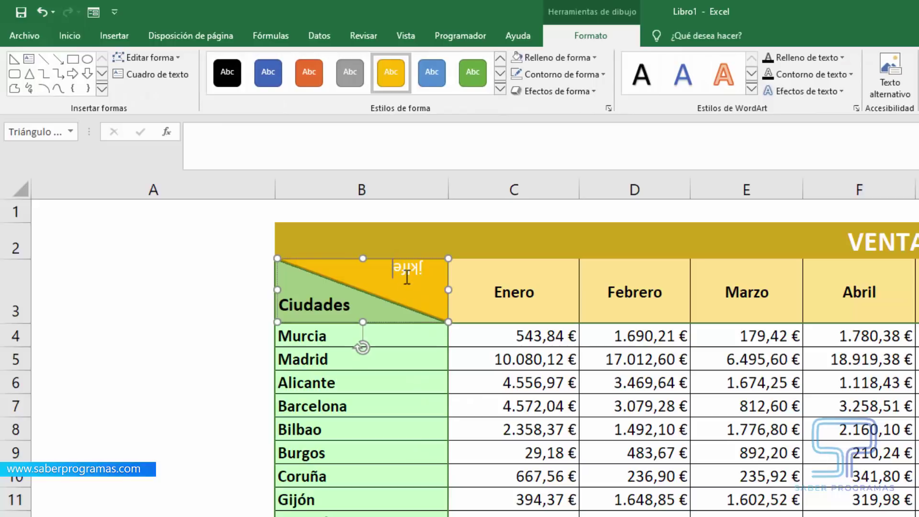
drag(427, 268, 420, 271)
key(ctrl+z)
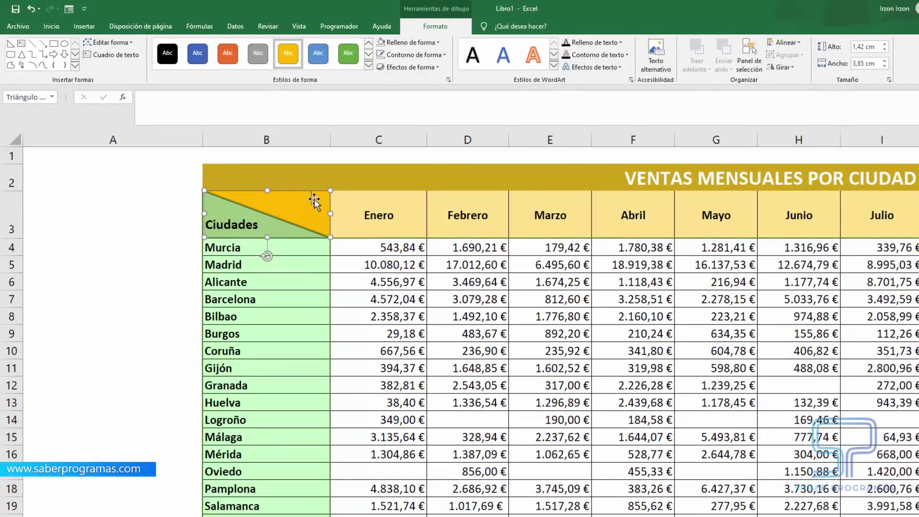
Step: Add a text box in B3's upper-right with 'Meses' in bold size 12
click(326, 300)
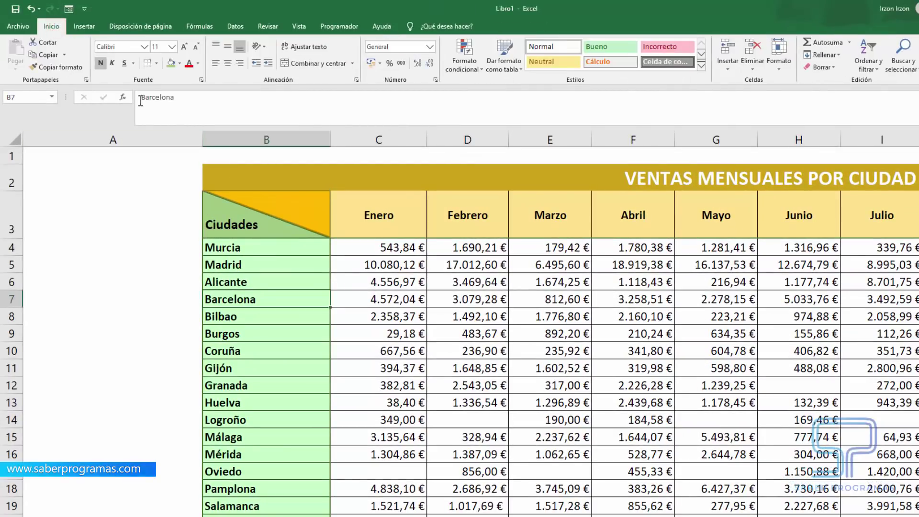
click(84, 26)
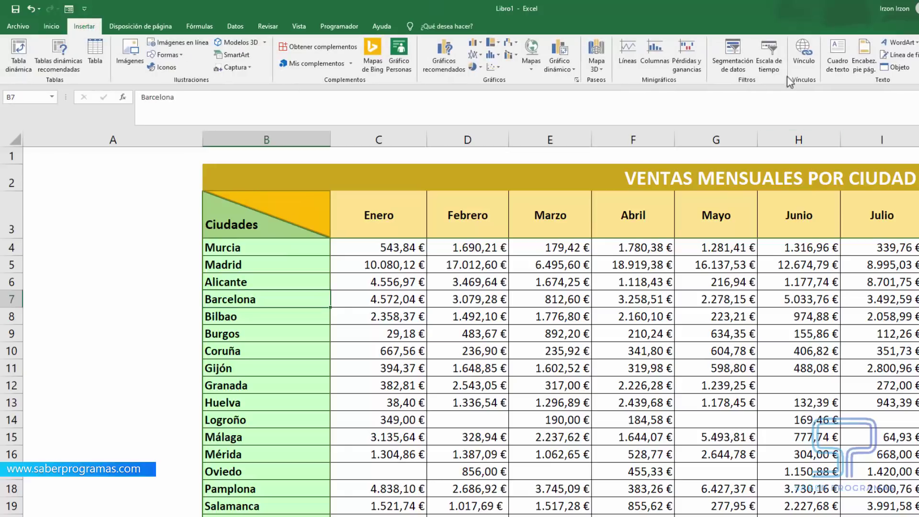
click(839, 55)
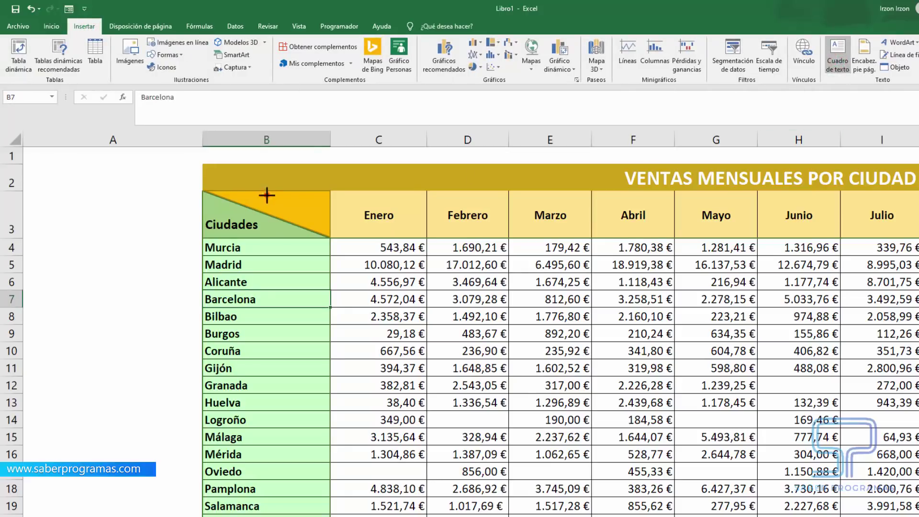
drag(267, 195, 338, 211)
text(Meses)
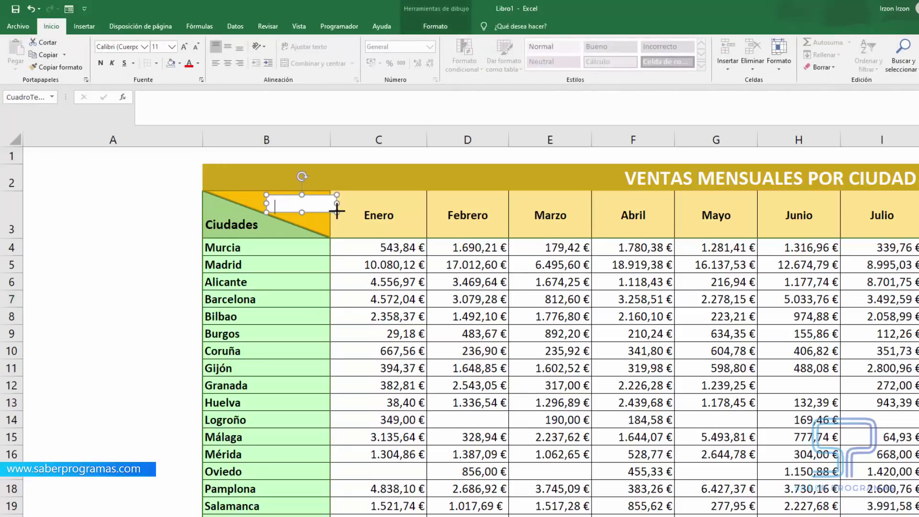
double_click(311, 210)
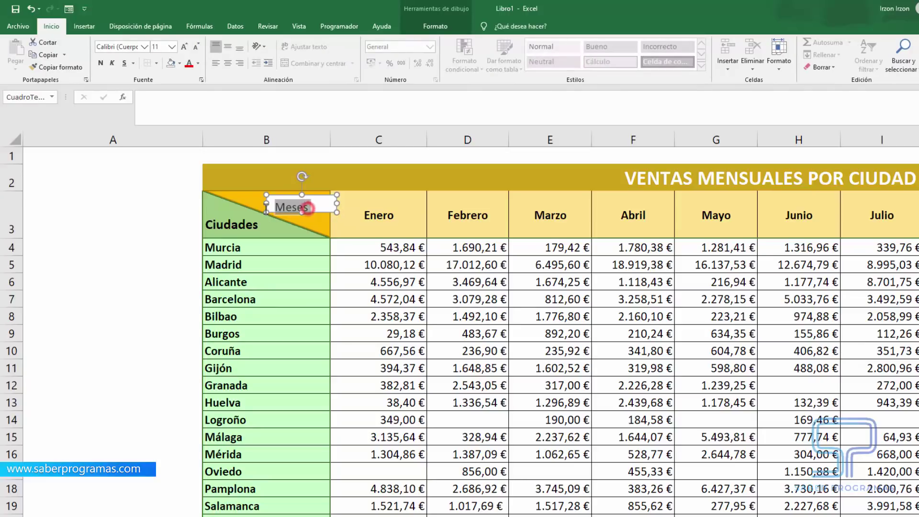
click(172, 47)
click(160, 114)
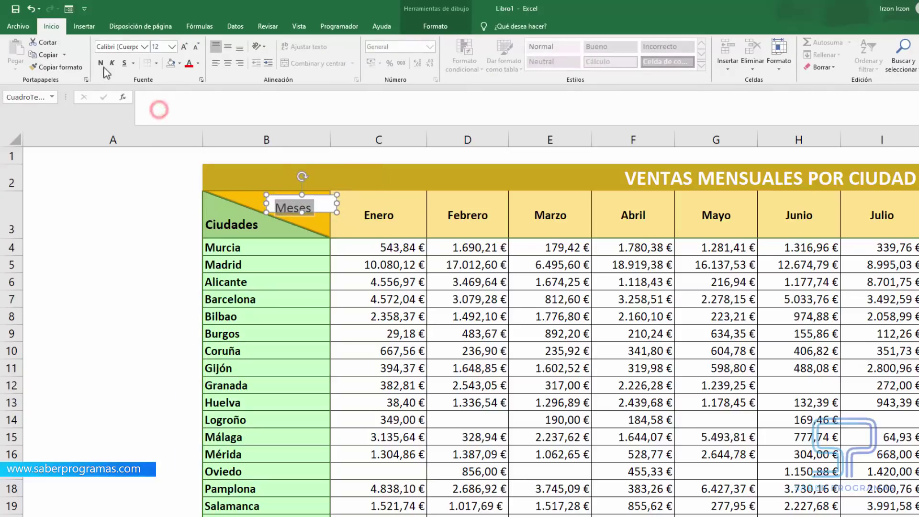
click(100, 63)
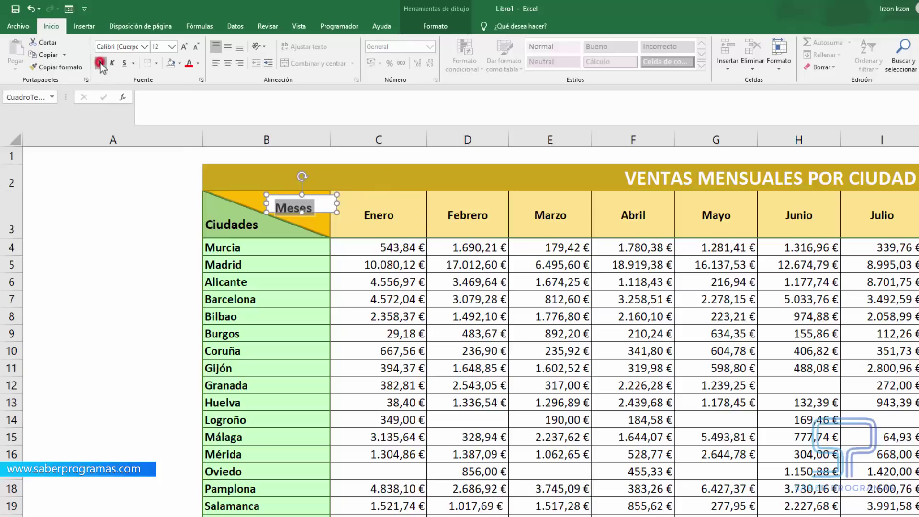
Step: Set the Meses text box to no fill and no outline, nudged into the orange corner
click(301, 219)
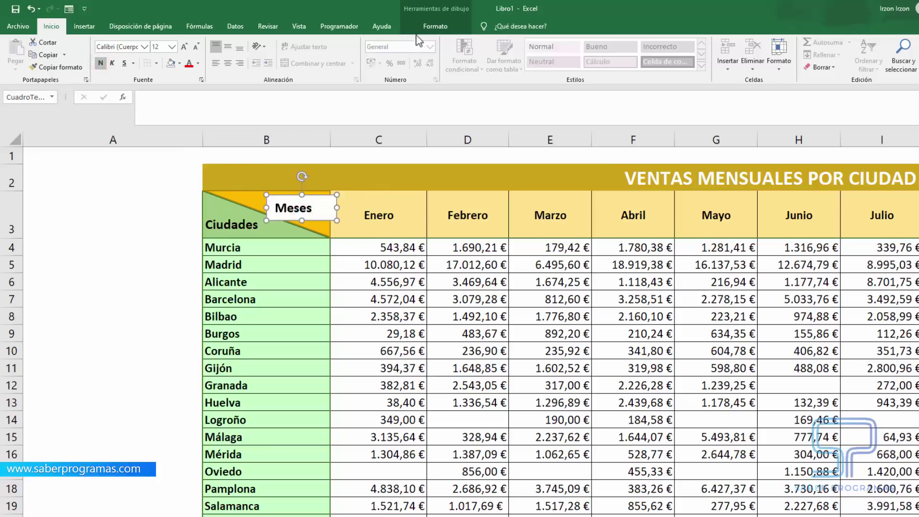
click(436, 26)
click(407, 44)
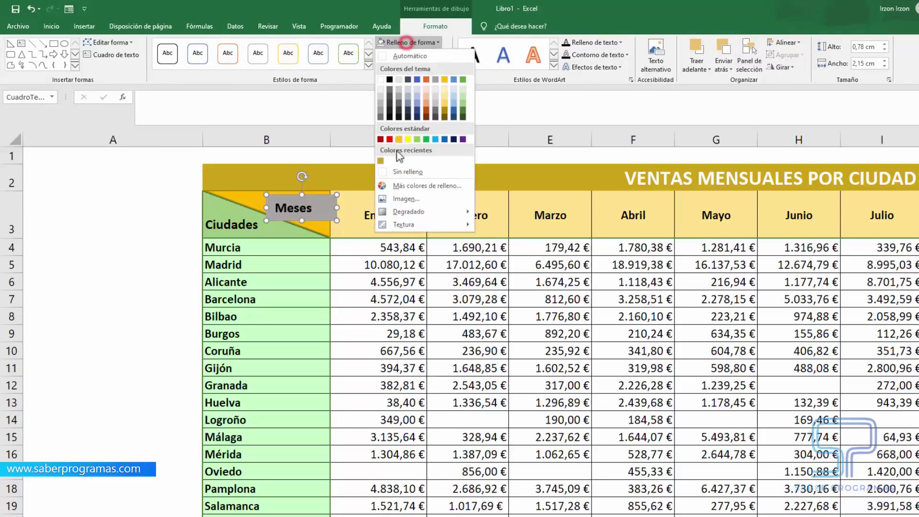
click(404, 173)
click(437, 58)
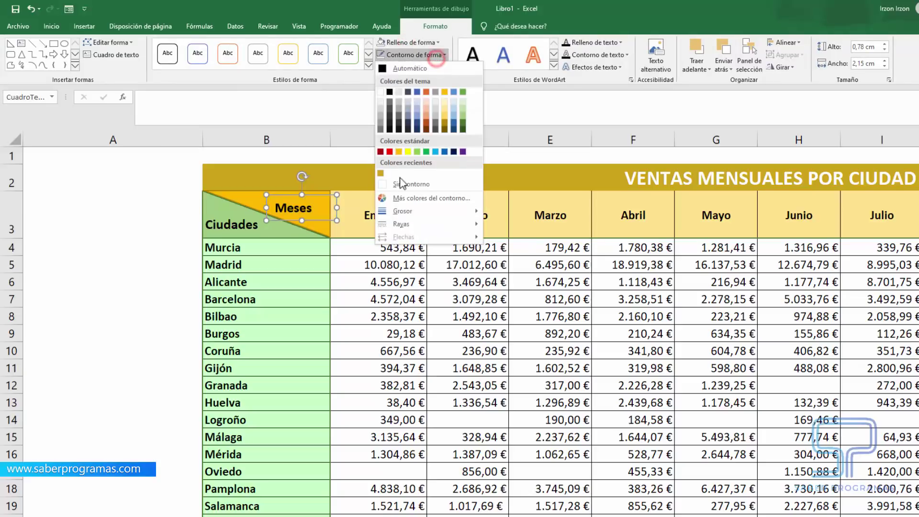
click(401, 180)
drag(306, 196, 319, 189)
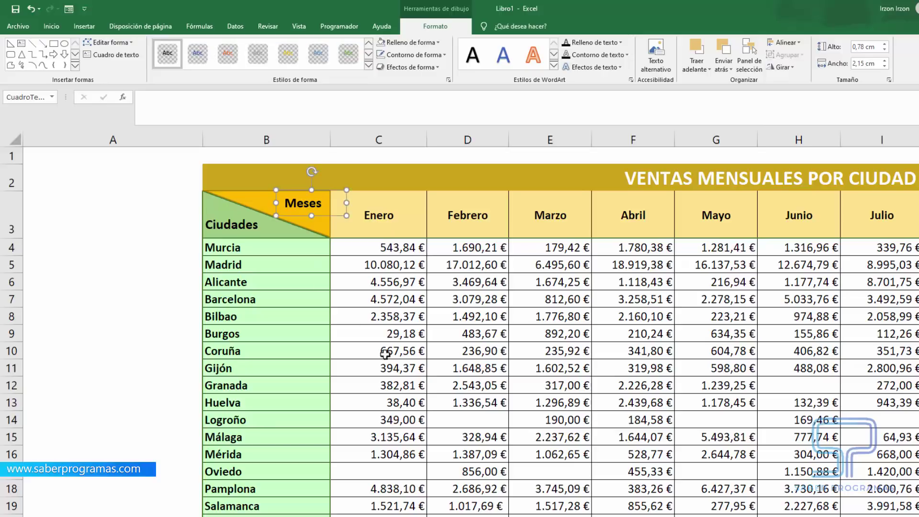
click(350, 400)
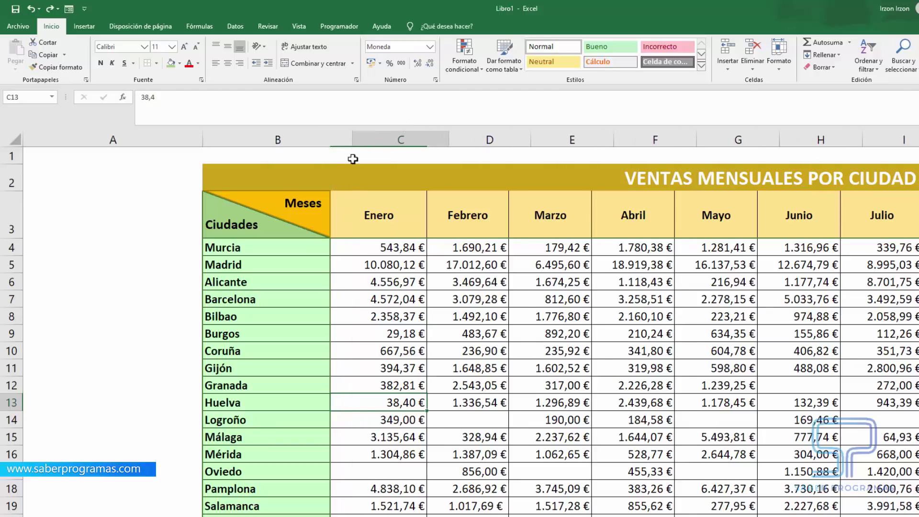
Step: Delete the 'Meses' text from its label box, undoing an accidental widening of column B
drag(328, 140, 352, 158)
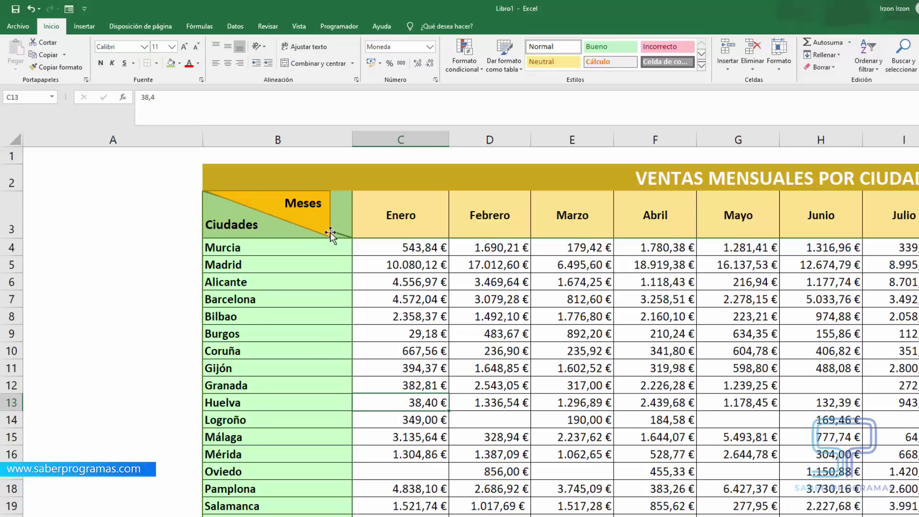
click(329, 234)
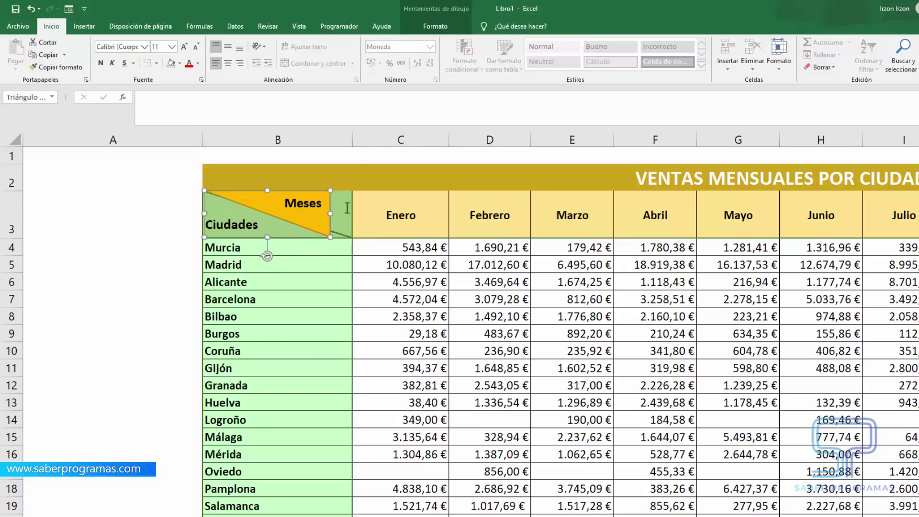
key(ctrl+z)
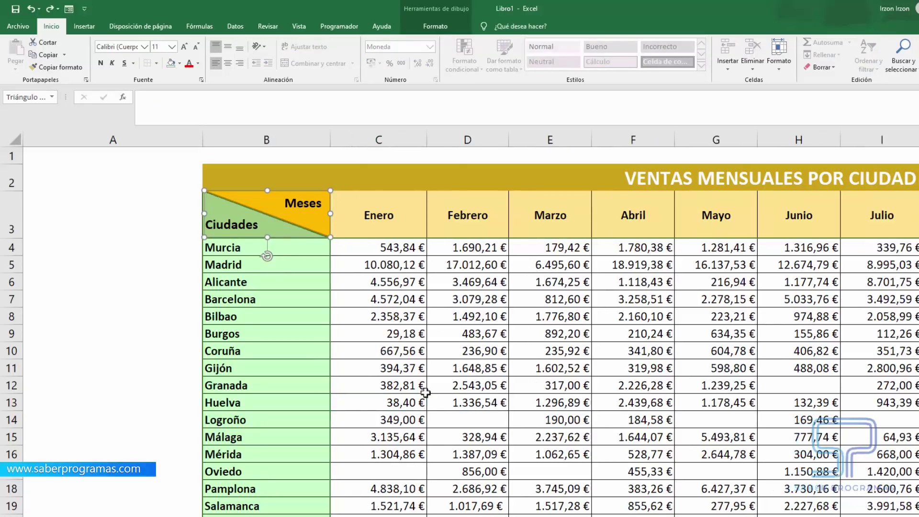
click(425, 396)
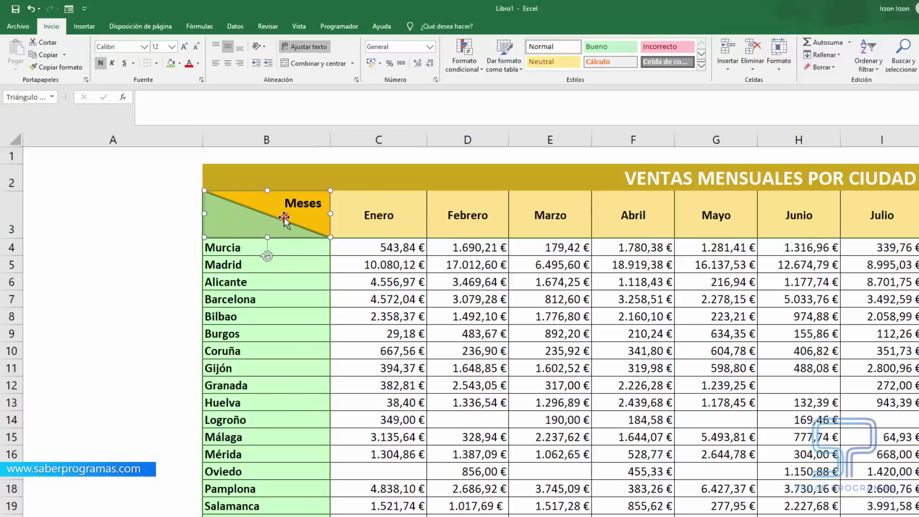
click(301, 217)
drag(320, 204, 245, 211)
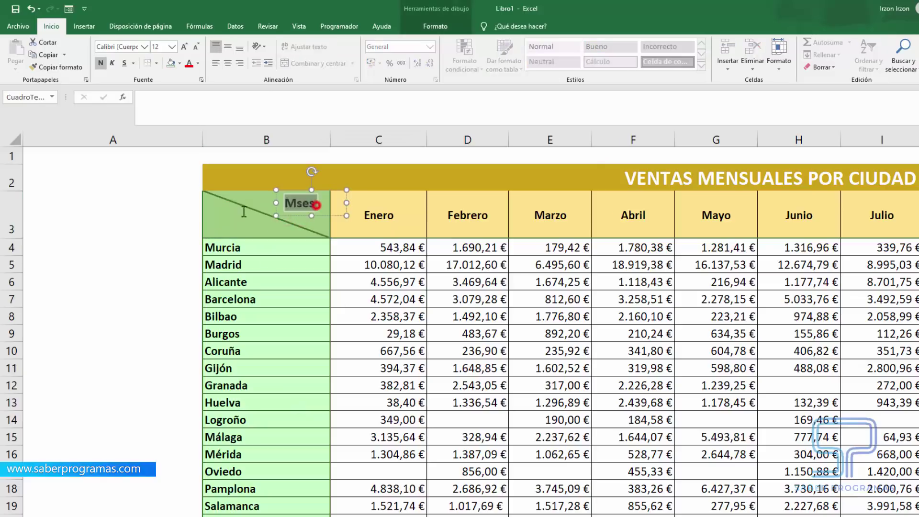
key(BackSpace)
Step: Remove the diagonal border from B3 via Format Cells > Borde
click(266, 225)
right_click(276, 233)
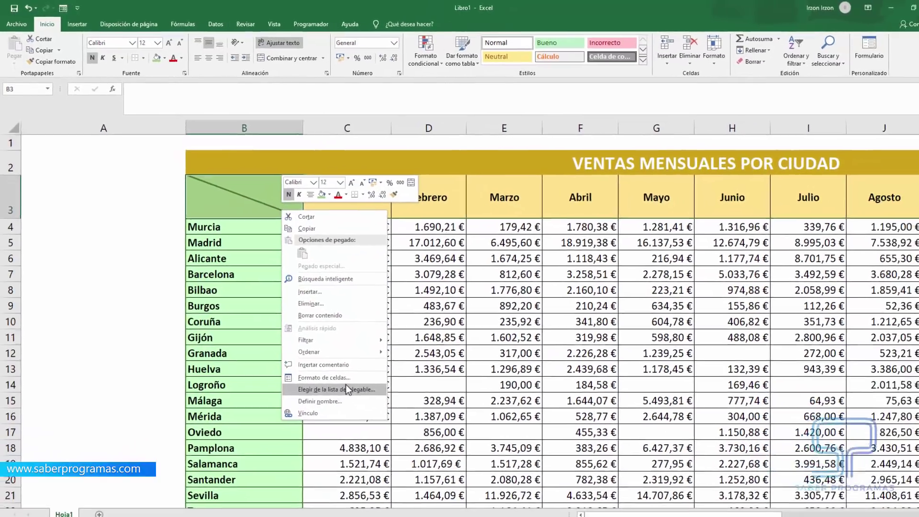
click(335, 368)
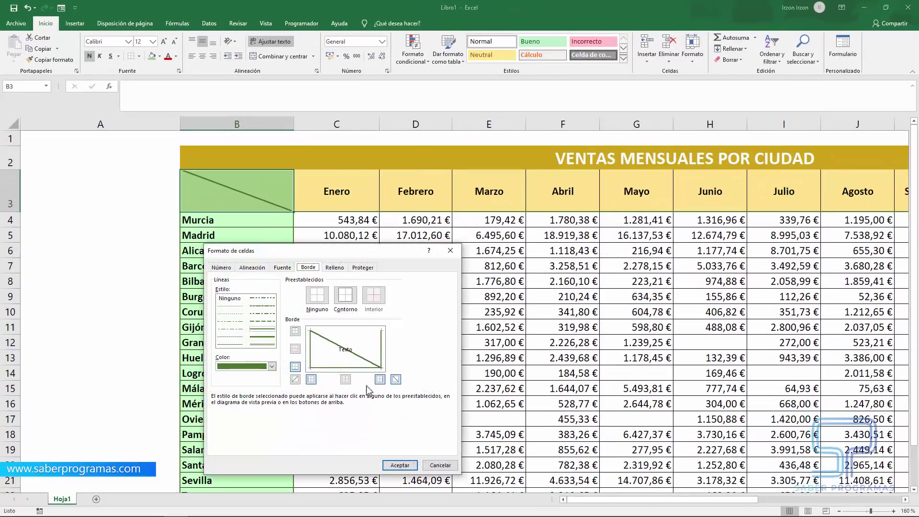
click(396, 379)
click(400, 465)
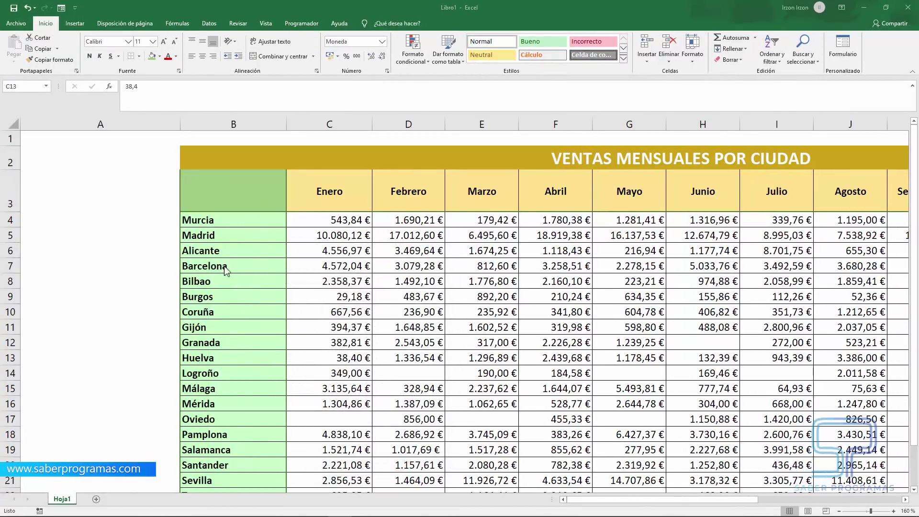
Step: Draw a straight line shape from B3's top-left to its bottom-right corner
click(74, 24)
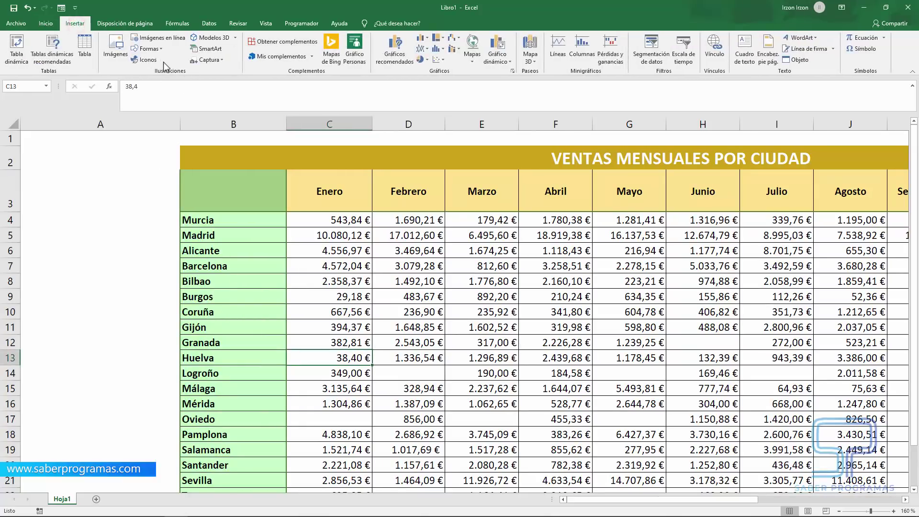
click(148, 49)
click(154, 71)
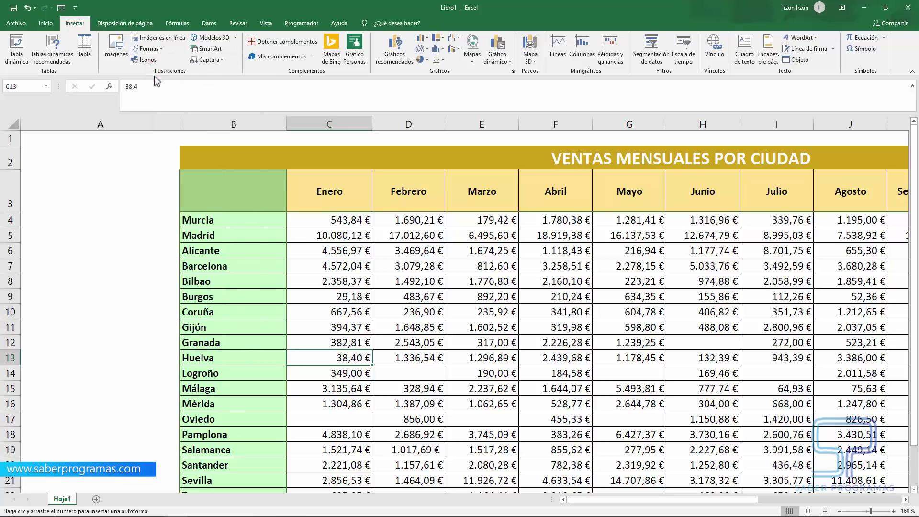
drag(180, 170, 283, 209)
drag(286, 210, 286, 211)
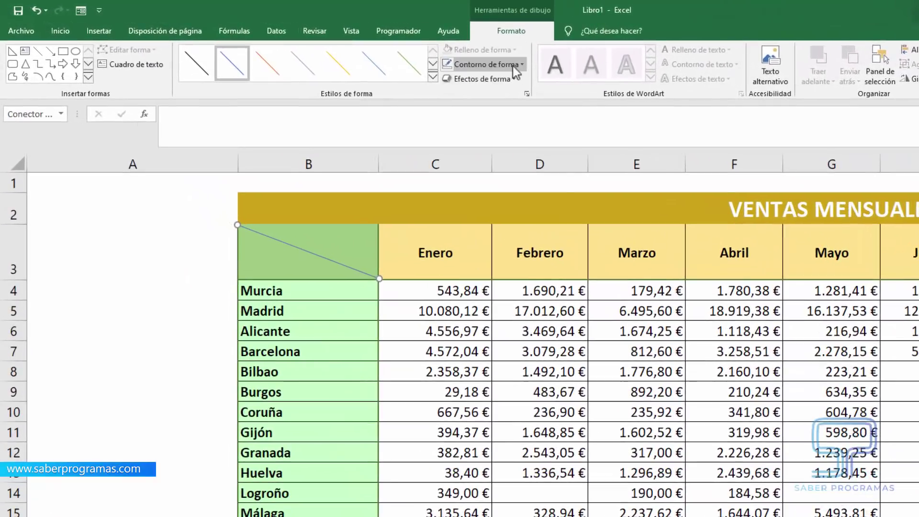
Step: Make the diagonal line dark grey with a 1½ pt weight
click(392, 49)
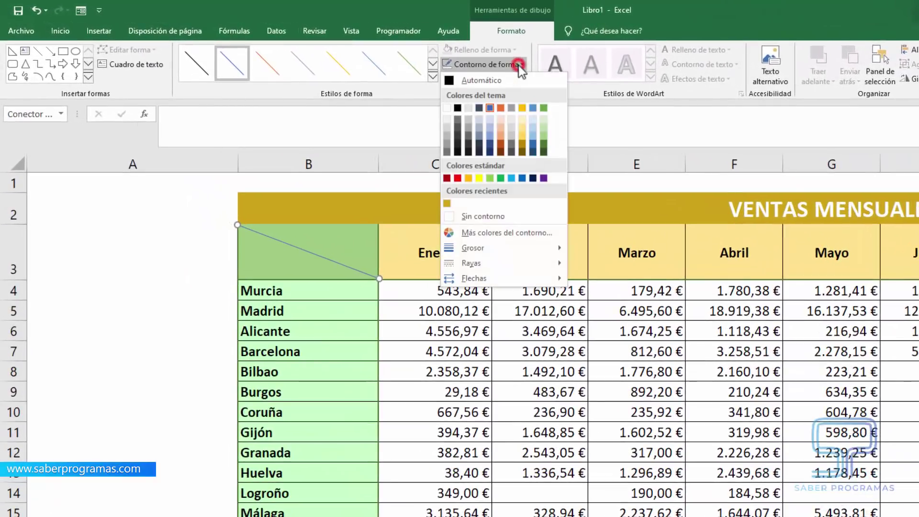
click(458, 136)
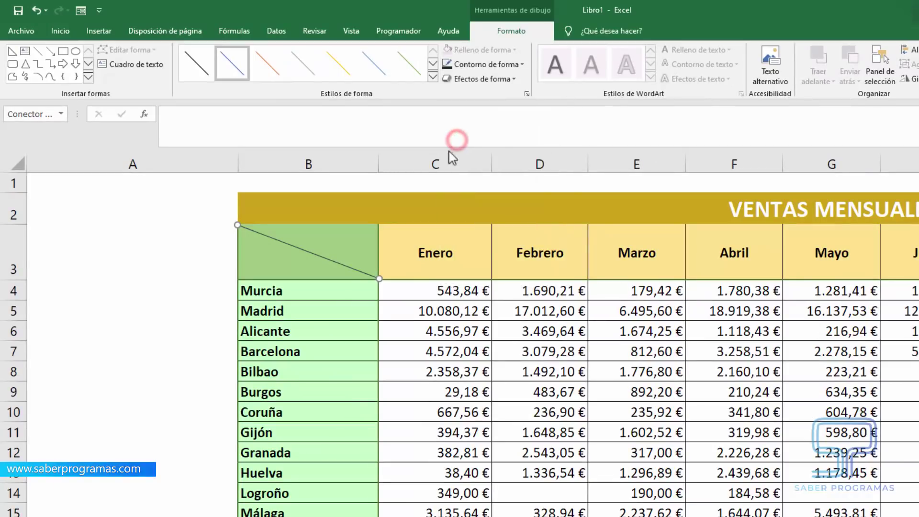
click(522, 65)
mouse_move(474, 248)
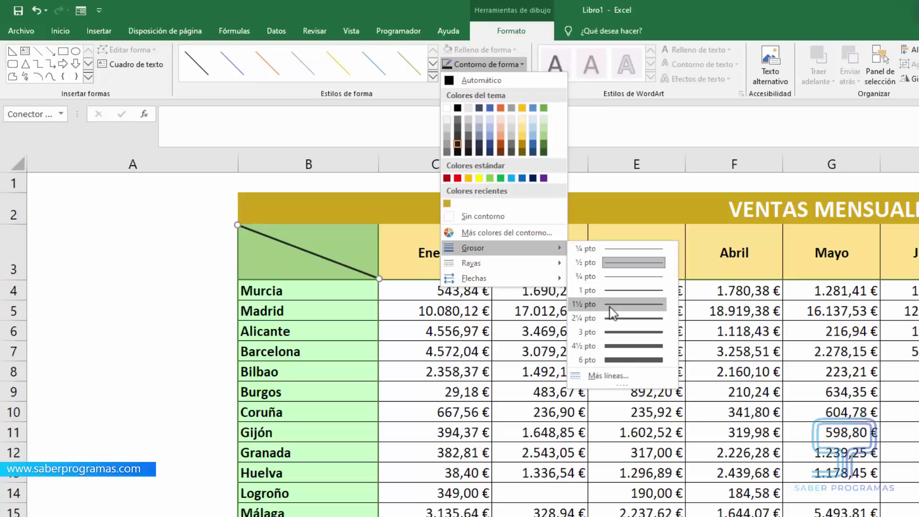
click(606, 293)
click(152, 374)
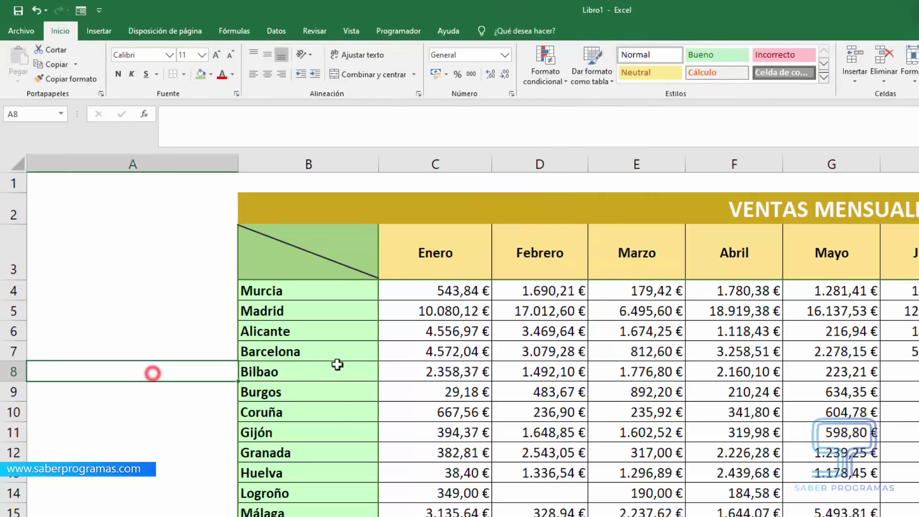
click(278, 253)
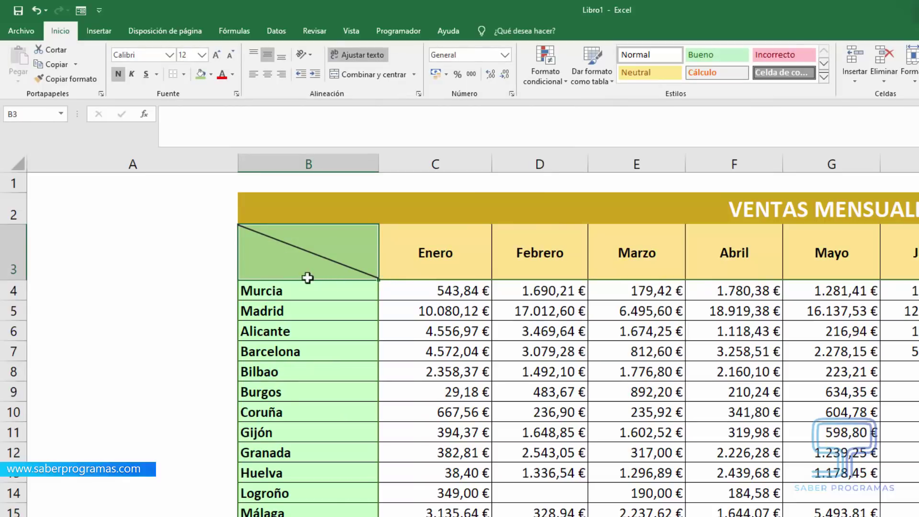
Step: Enter 'Meses' and 'Ciudades' on two lines in header cell B3
click(198, 117)
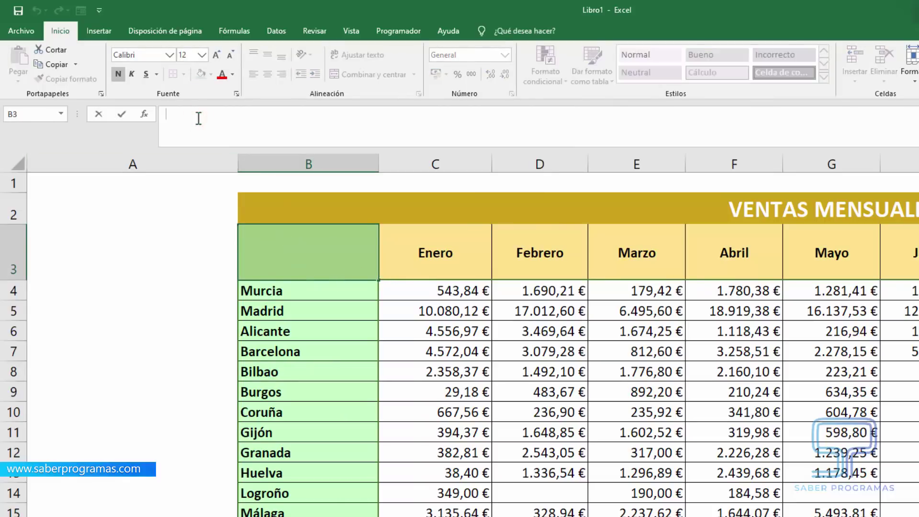
text(Meses)
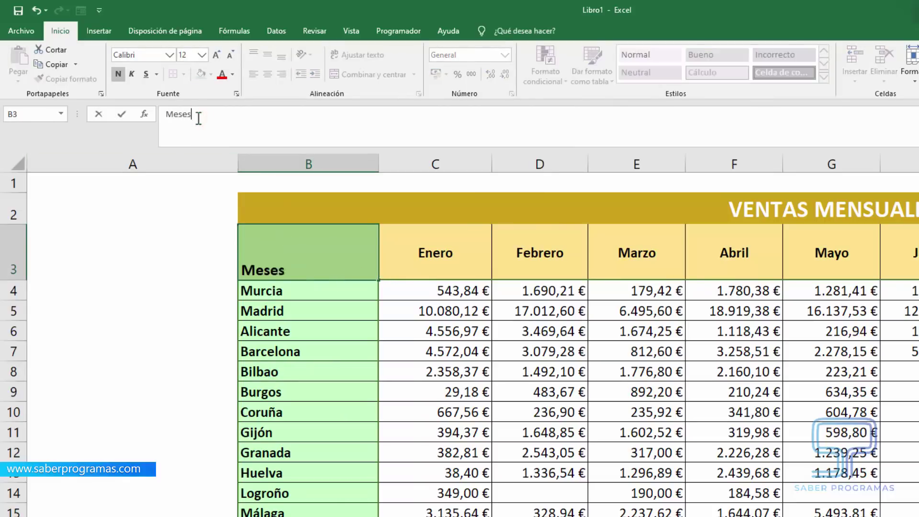
key(alt+Return)
key(alt+Return)
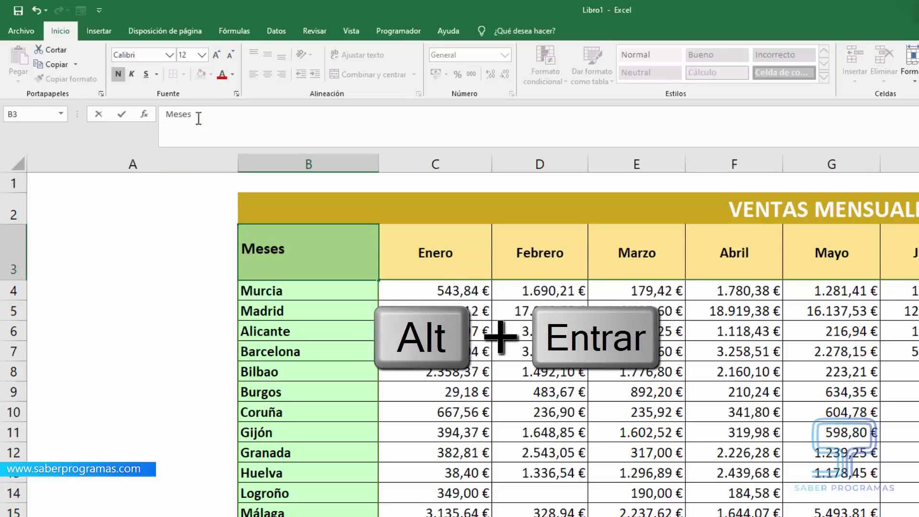
text(Ciudades)
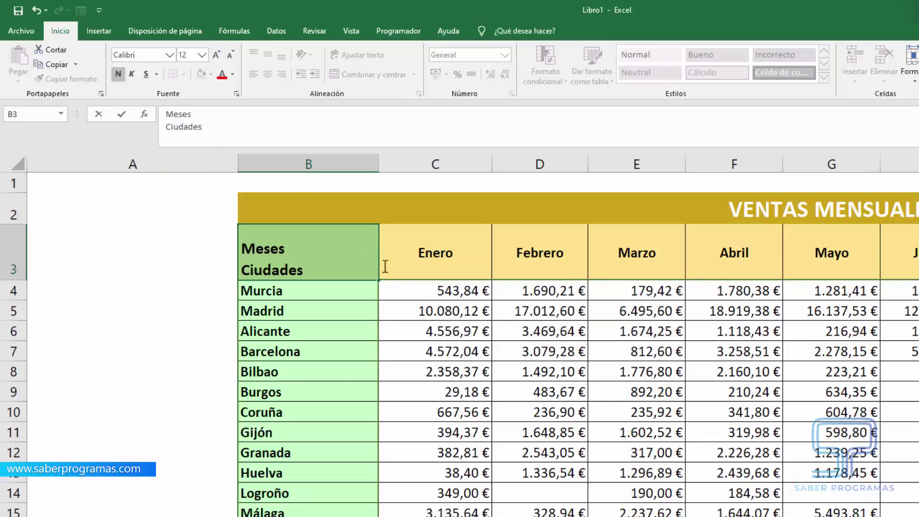
click(400, 328)
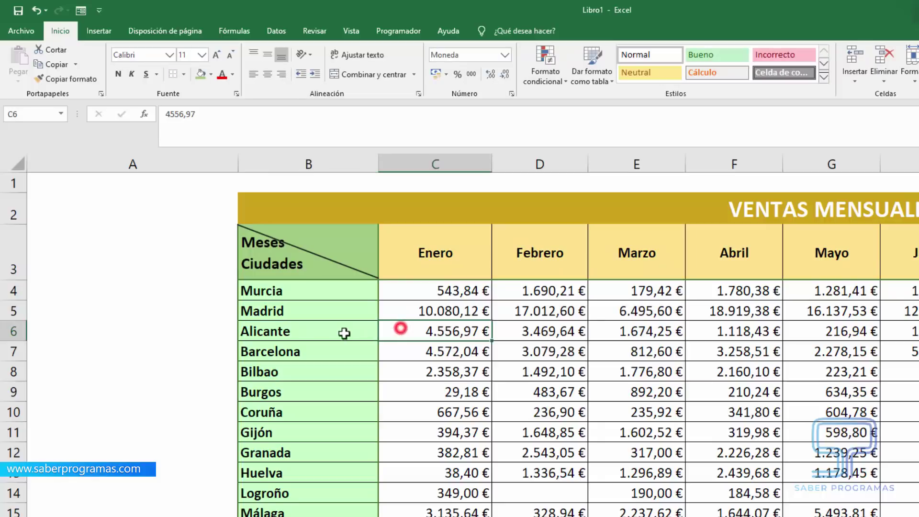
Step: Add leading spaces before 'Meses' so it sits at the upper right of B3
click(271, 259)
click(166, 115)
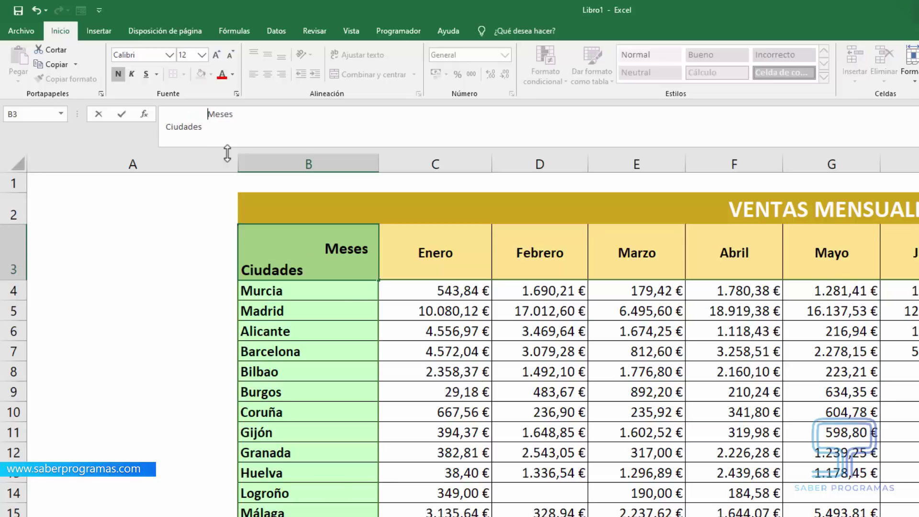
click(409, 346)
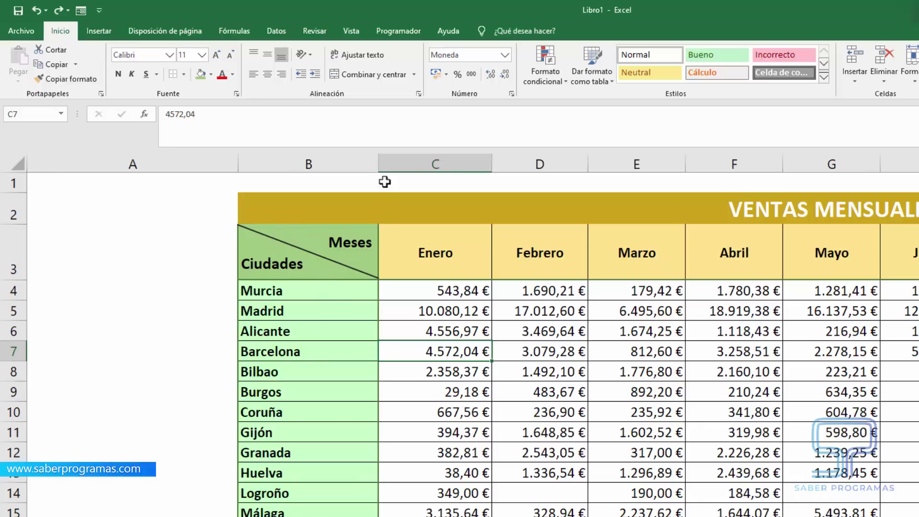
mouse_move(379, 165)
mouse_down()
mouse_move(414, 164)
mouse_move(338, 182)
mouse_up()
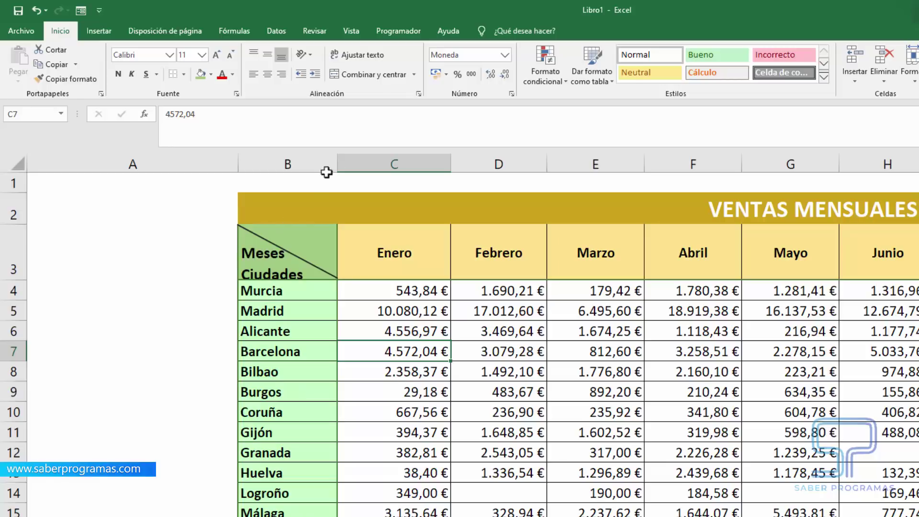
drag(338, 164, 380, 164)
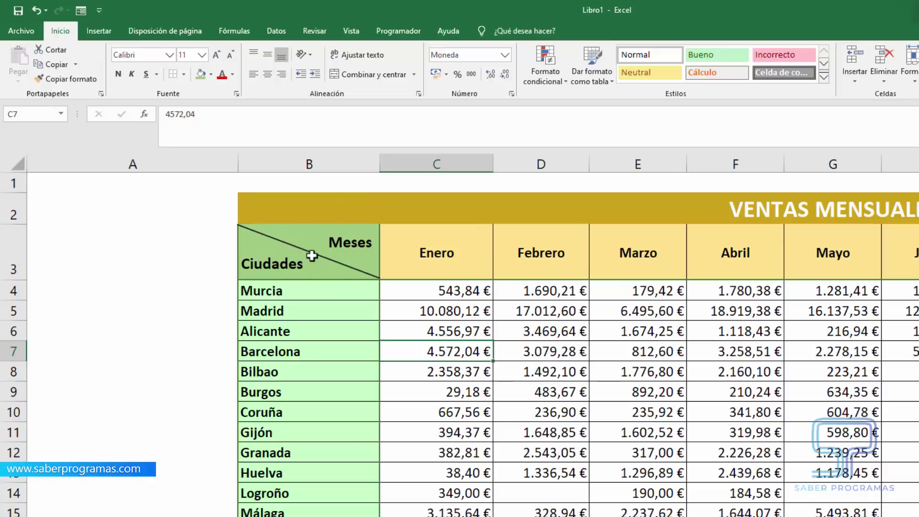